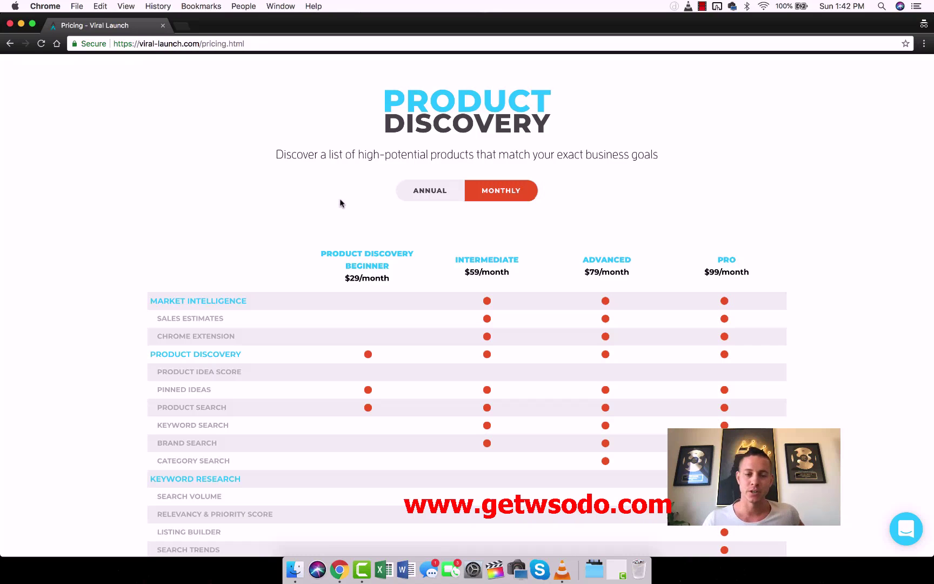
# Highlight the Market Intelligence and Product Discovery features and compare annual against monthly Intermediate pricing.
pyautogui.tripleClick(172, 301)
pyautogui.tripleClick(177, 355)
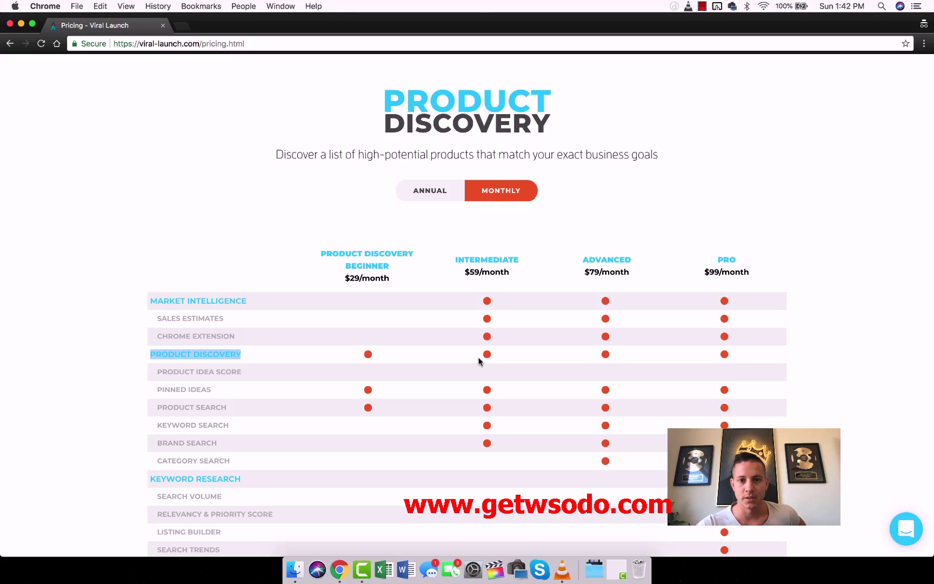
pyautogui.click(441, 201)
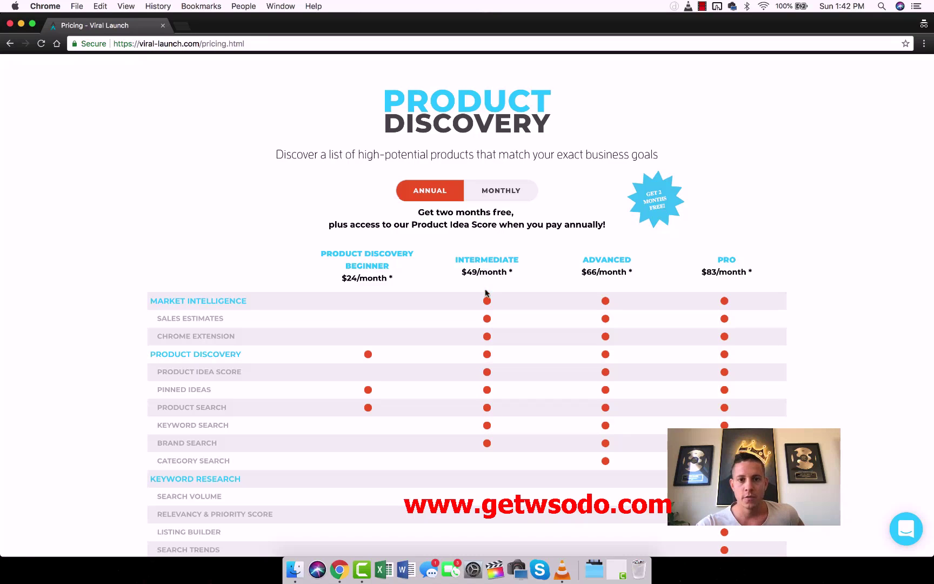
pyautogui.tripleClick(484, 272)
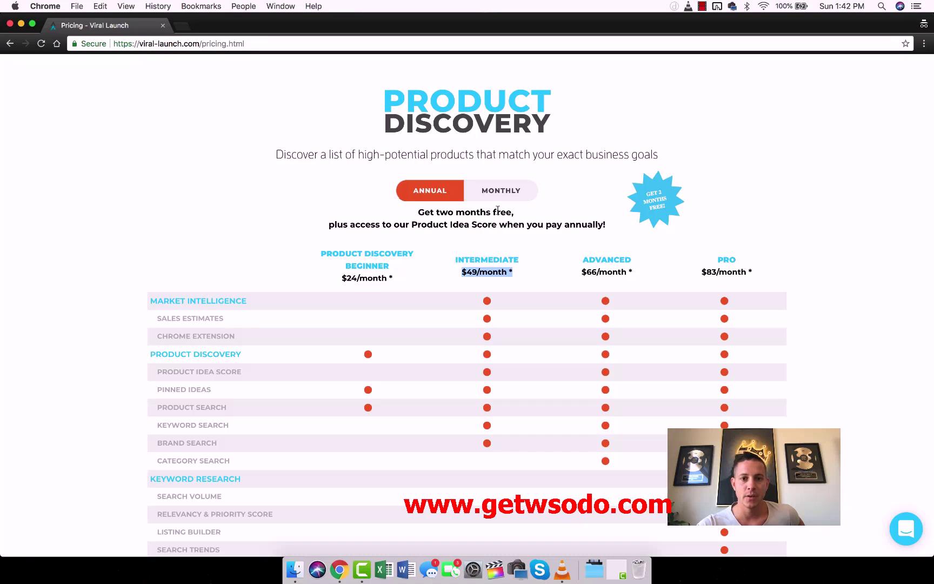
pyautogui.click(500, 198)
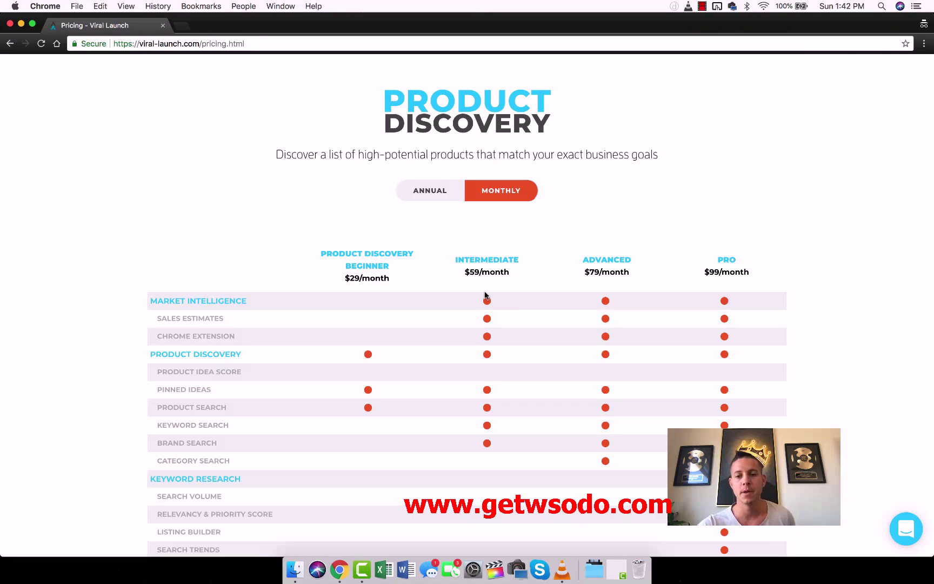
# Highlight the feature labels from Market Intelligence through Product Discovery and Category Search.
pyautogui.scroll(-5, 485, 294)
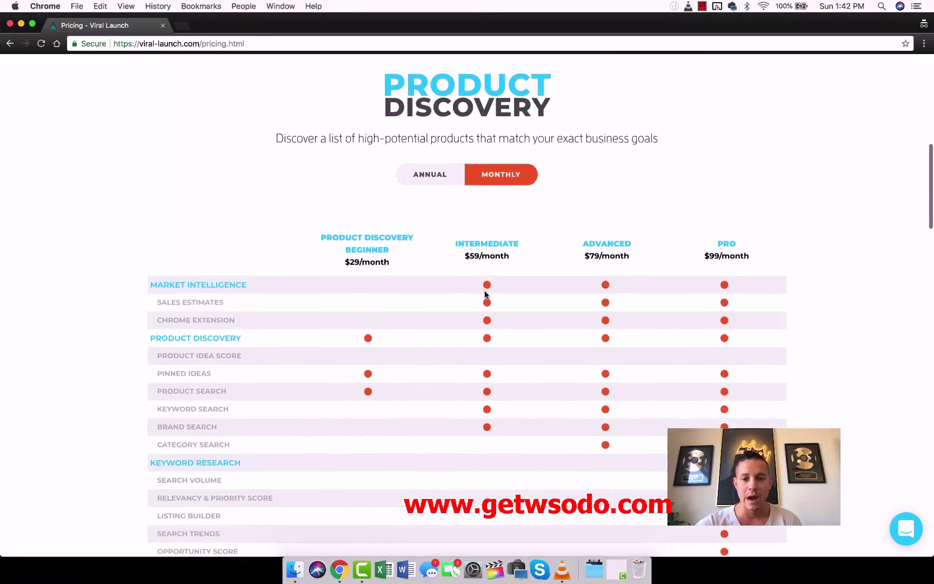
pyautogui.scroll(3, 485, 294)
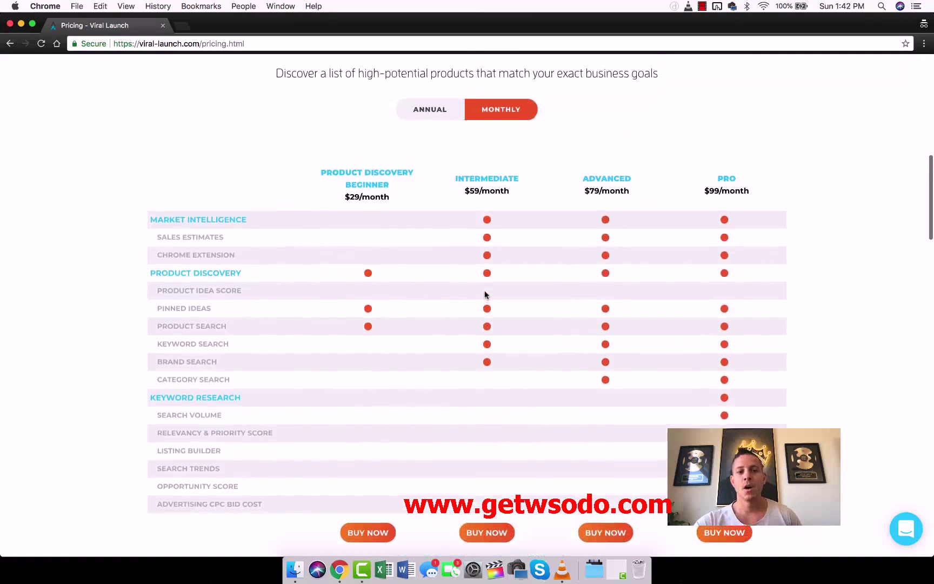
pyautogui.moveTo(237, 396); pyautogui.dragTo(150, 231)
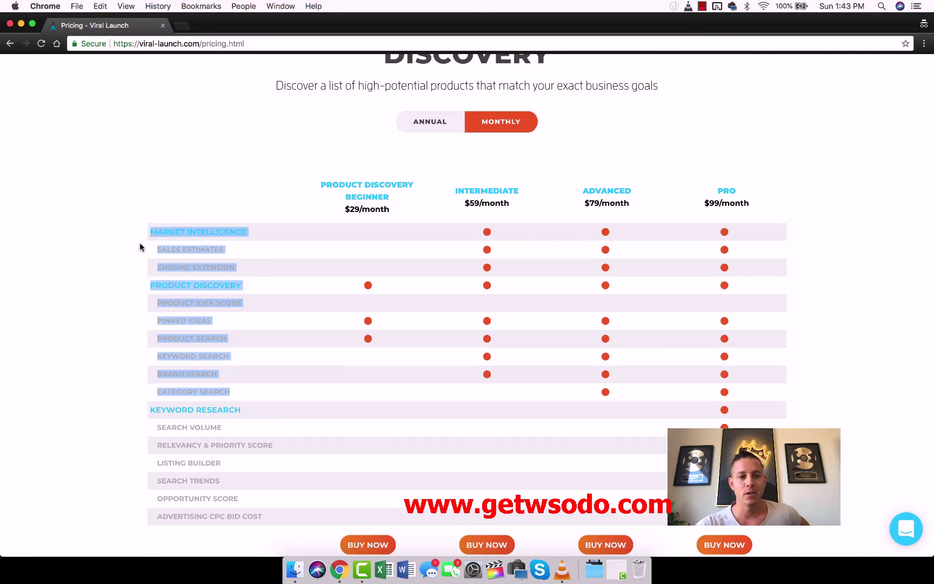
pyautogui.click(136, 245)
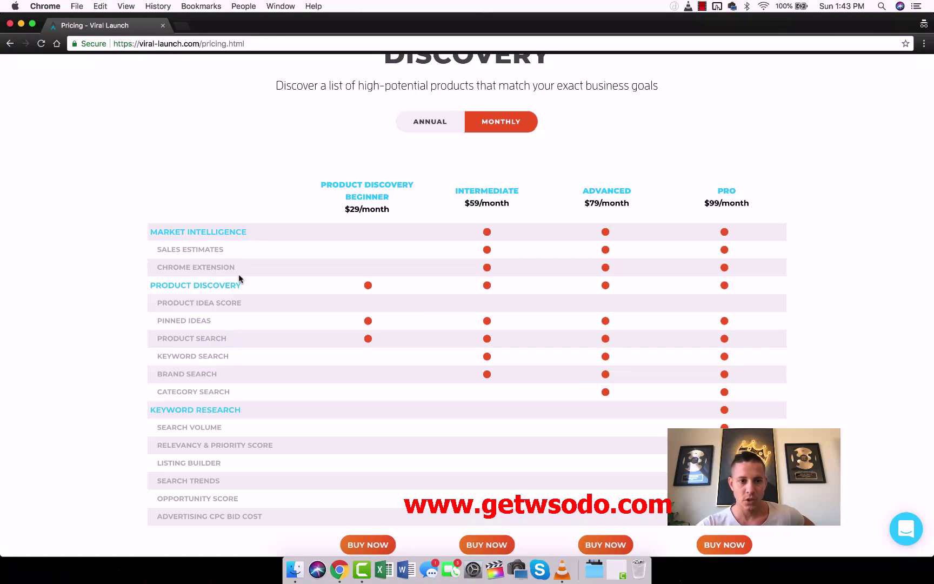
pyautogui.moveTo(238, 273); pyautogui.dragTo(142, 226)
pyautogui.moveTo(237, 395); pyautogui.dragTo(367, 291)
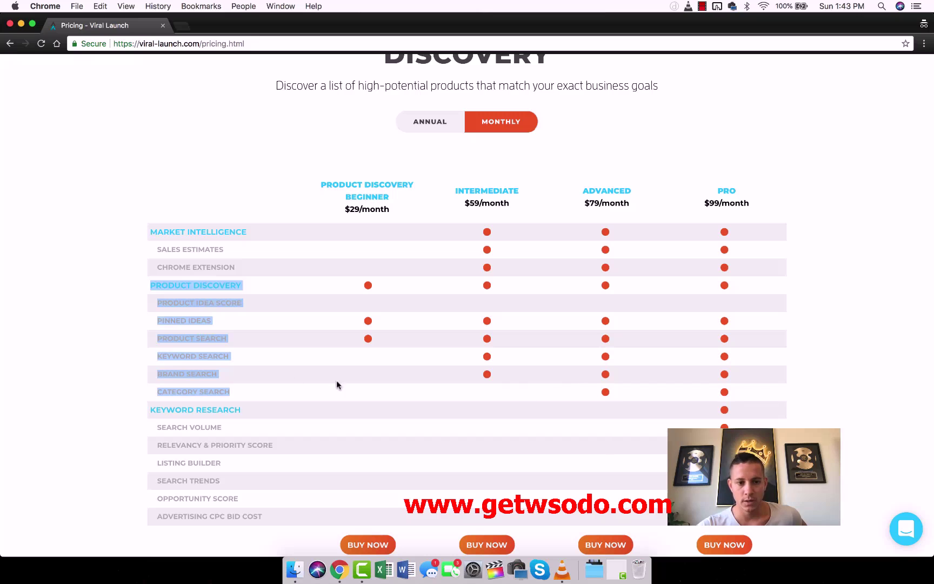
pyautogui.click(225, 388)
pyautogui.tripleClick(215, 389)
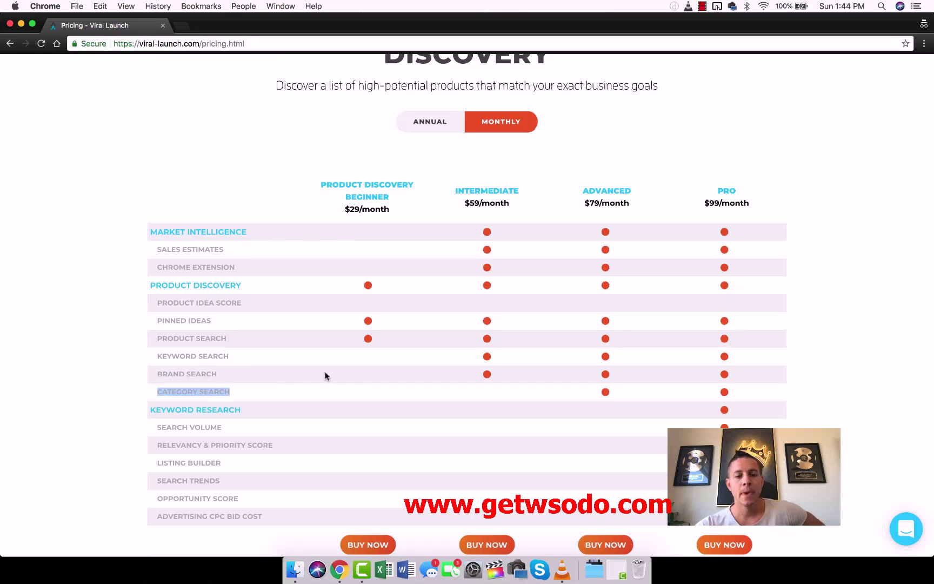
pyautogui.click(606, 392)
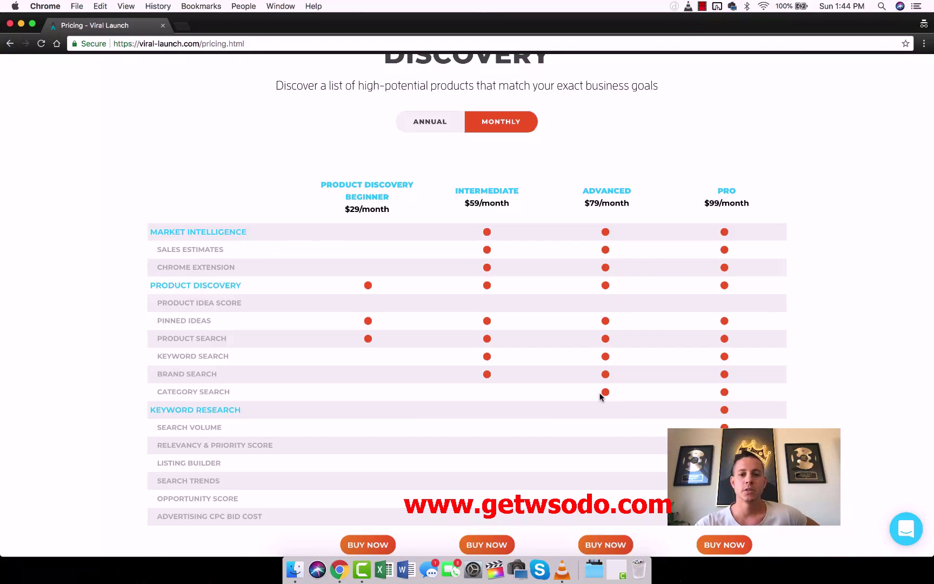
# Highlight the Intermediate $59/month and Advanced $79/month plan prices.
pyautogui.scroll(-1, 600, 375)
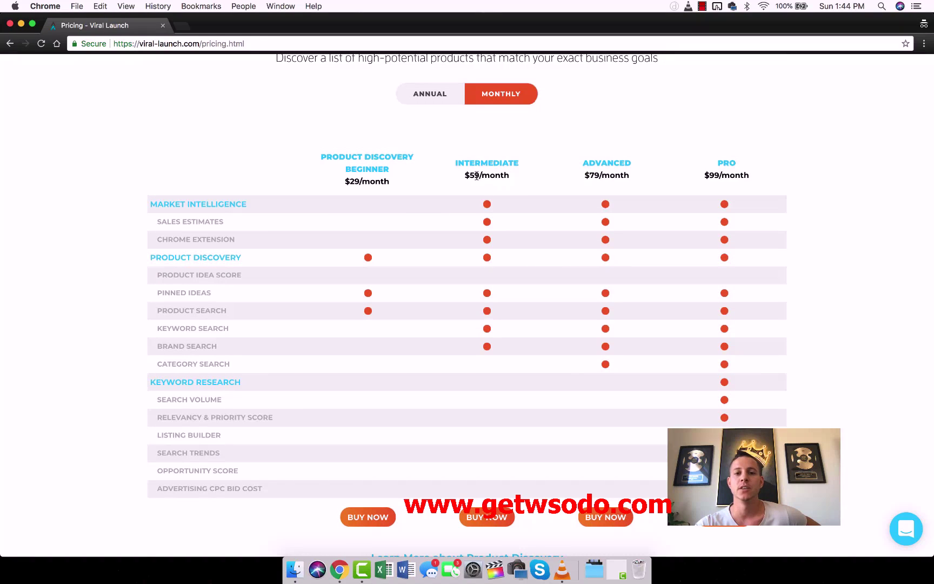
pyautogui.tripleClick(486, 179)
pyautogui.tripleClick(611, 179)
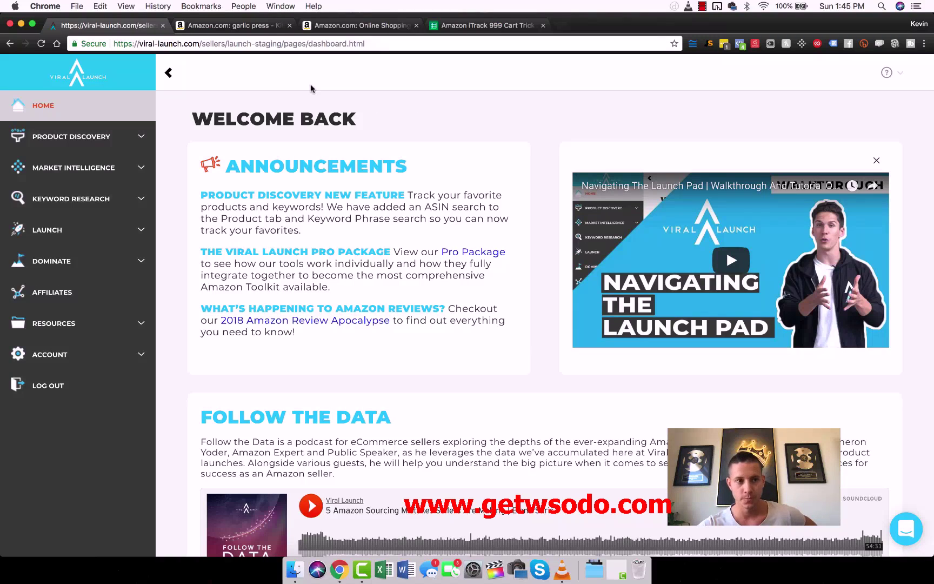
# Open Search under Product Discovery in the Viral Launch sidebar.
pyautogui.click(69, 139)
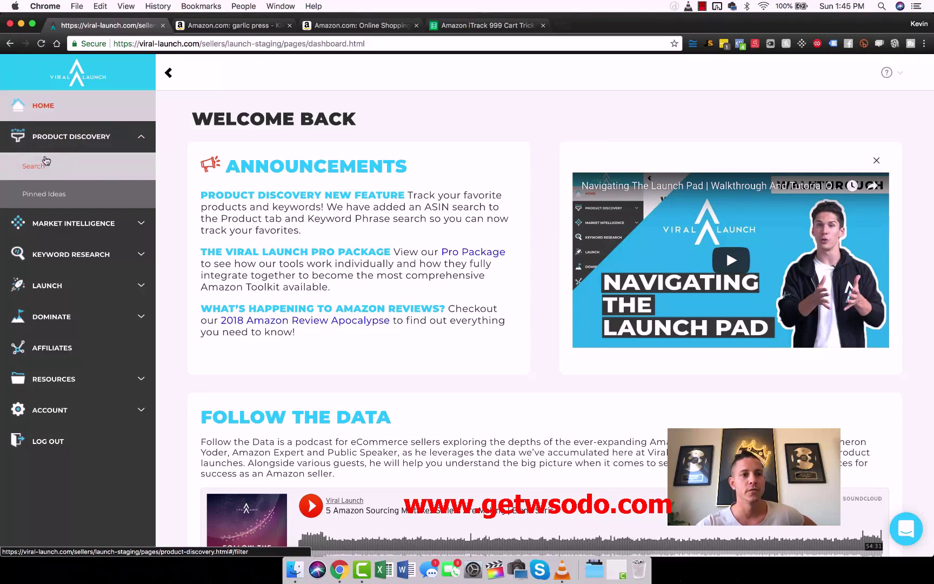
pyautogui.click(64, 169)
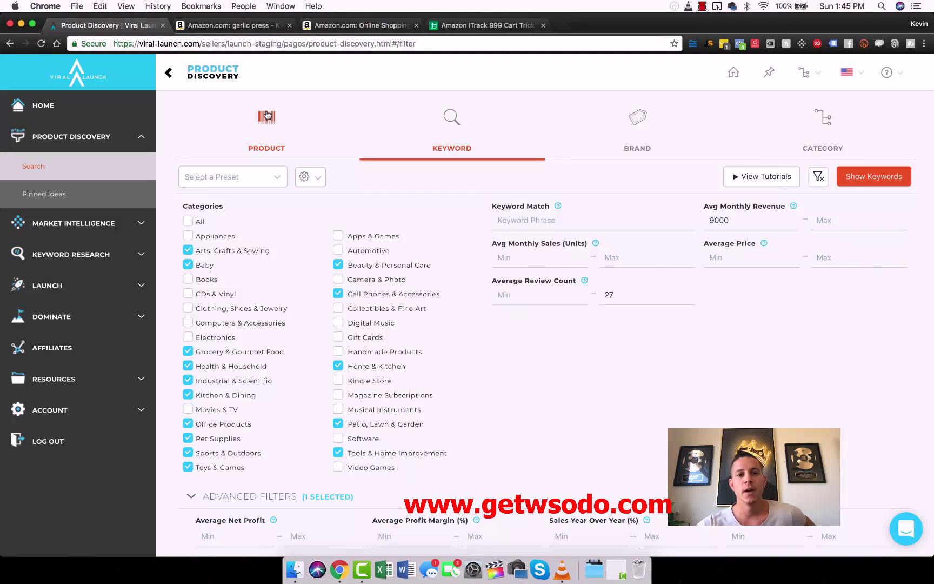
pyautogui.click(266, 115)
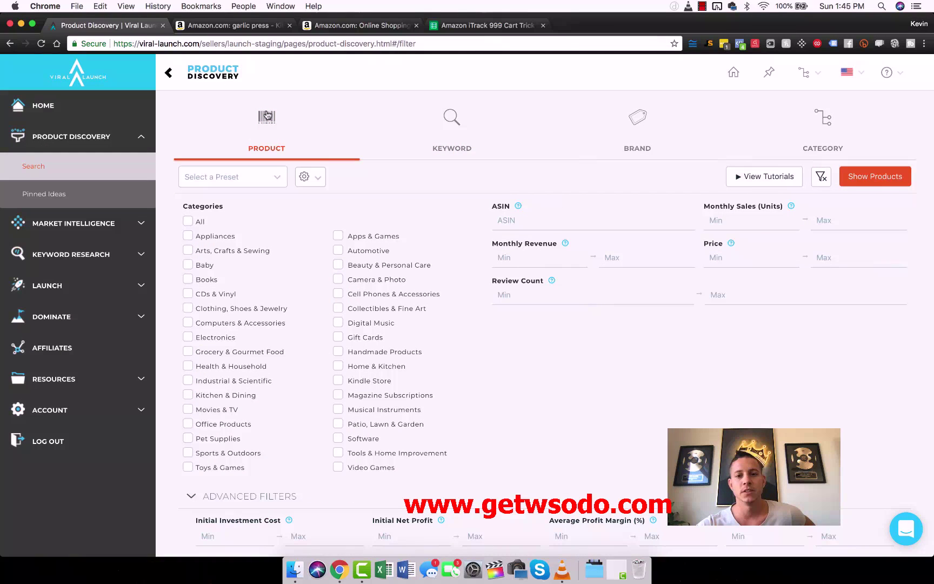
pyautogui.click(521, 257)
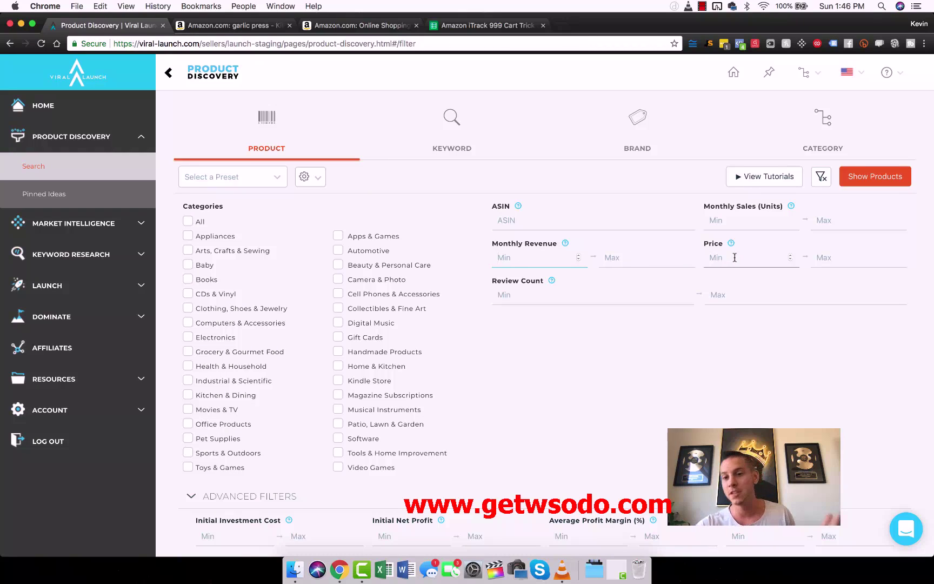
pyautogui.click(504, 296)
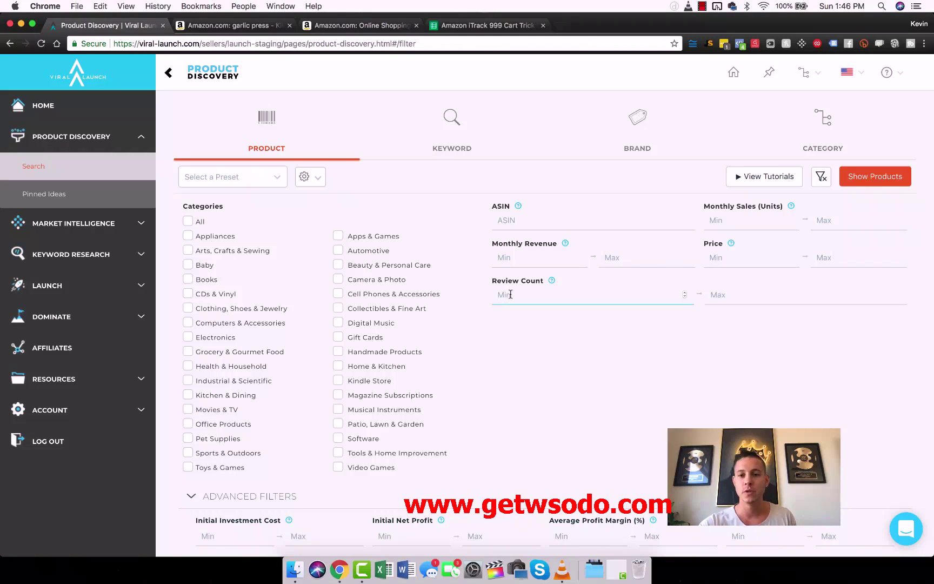
pyautogui.click(727, 297)
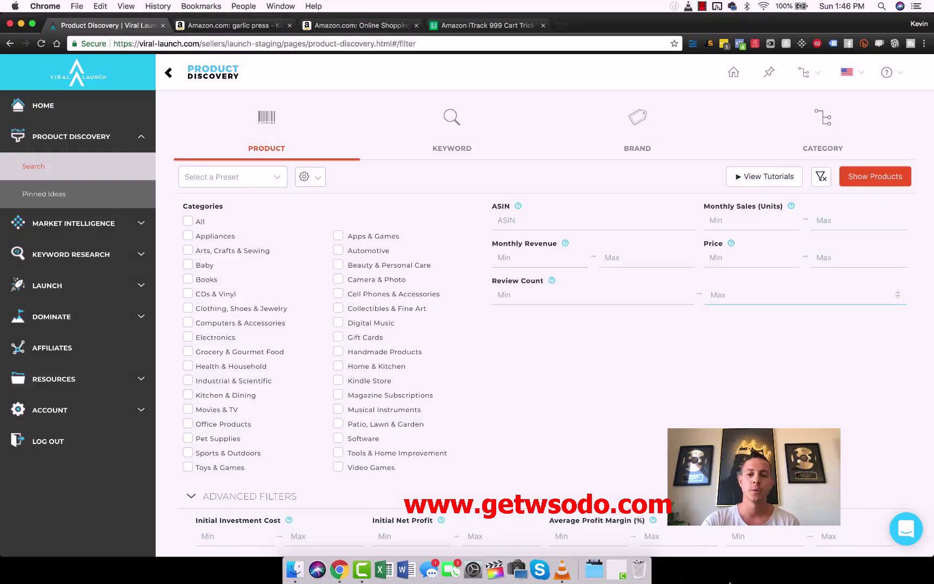
pyautogui.click(457, 115)
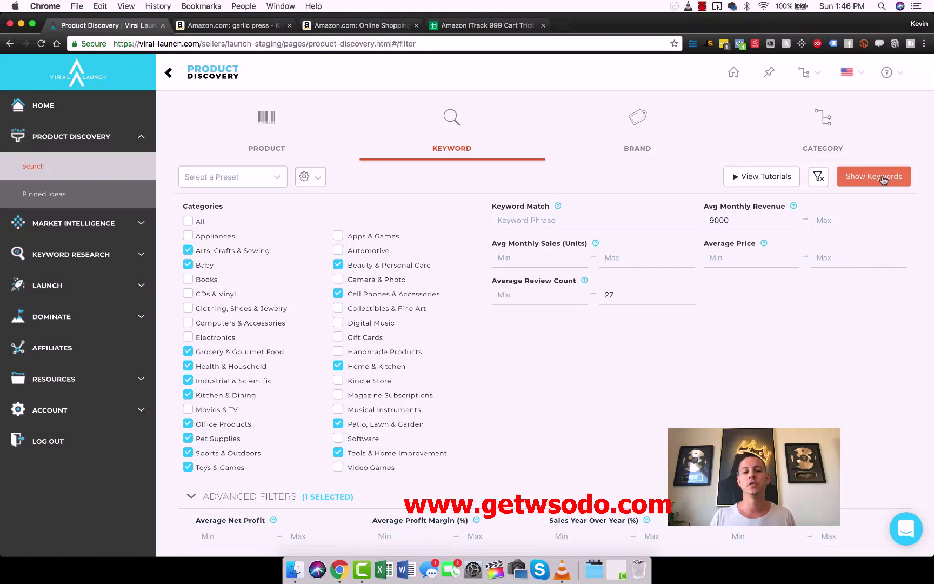
pyautogui.scroll(-3, 545, 279)
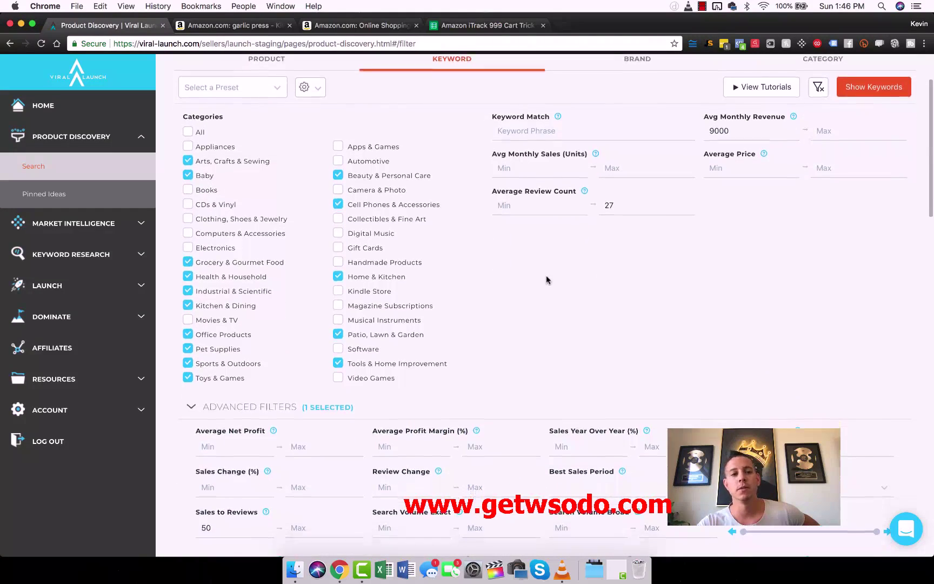
pyautogui.scroll(3, 546, 279)
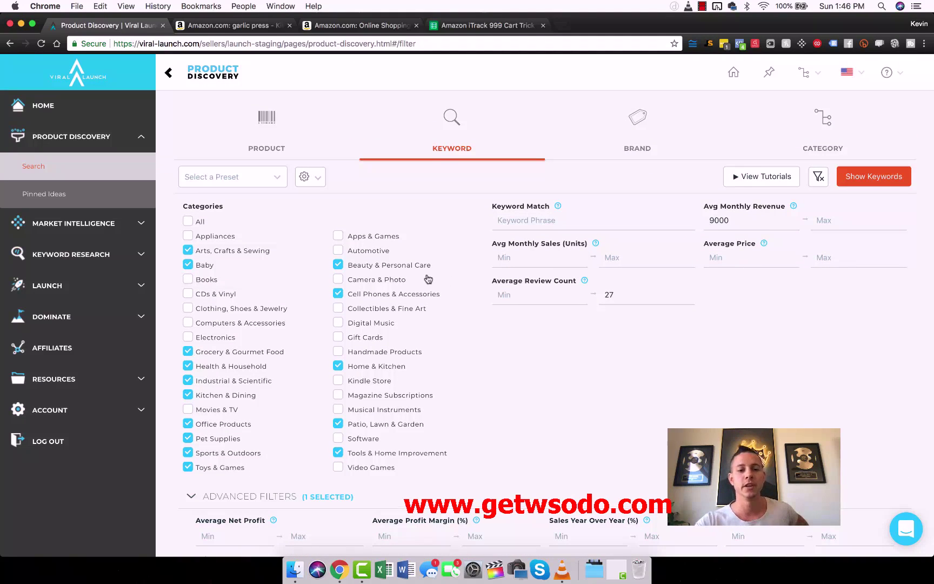
pyautogui.scroll(-8, 427, 279)
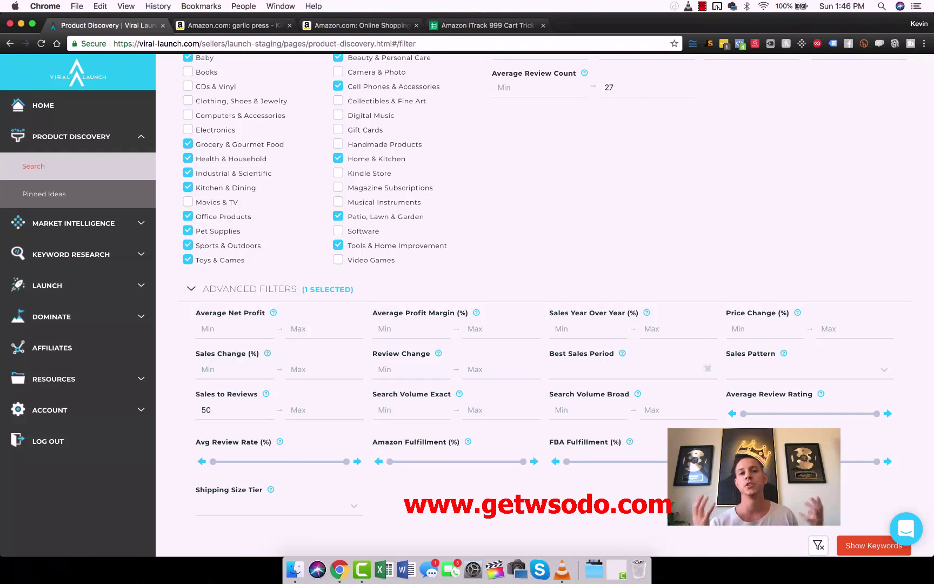
pyautogui.scroll(8, 511, 400)
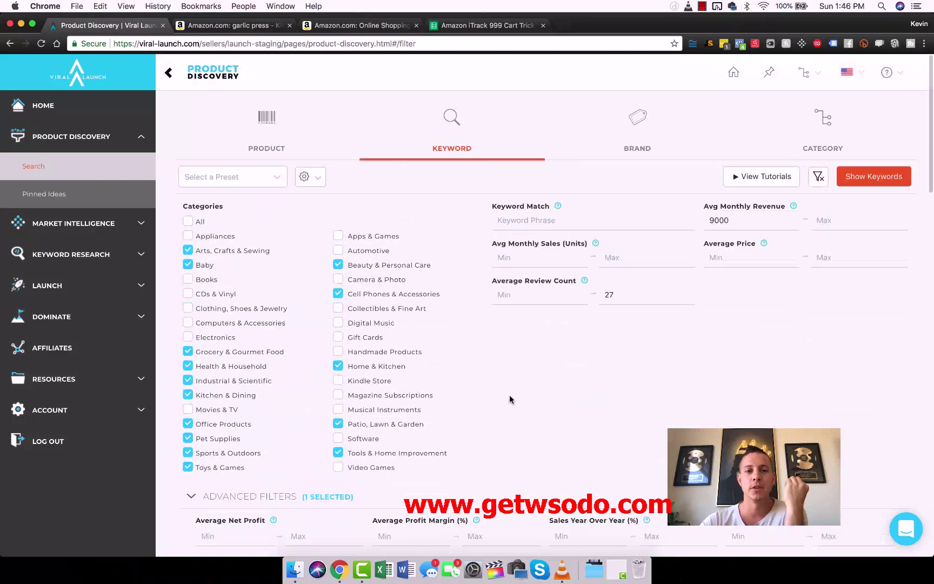
pyautogui.scroll(-5, 496, 403)
pyautogui.scroll(3, 491, 377)
# View the Brand, then the Category search filters, and expand Market Intelligence in the sidebar.
pyautogui.click(620, 125)
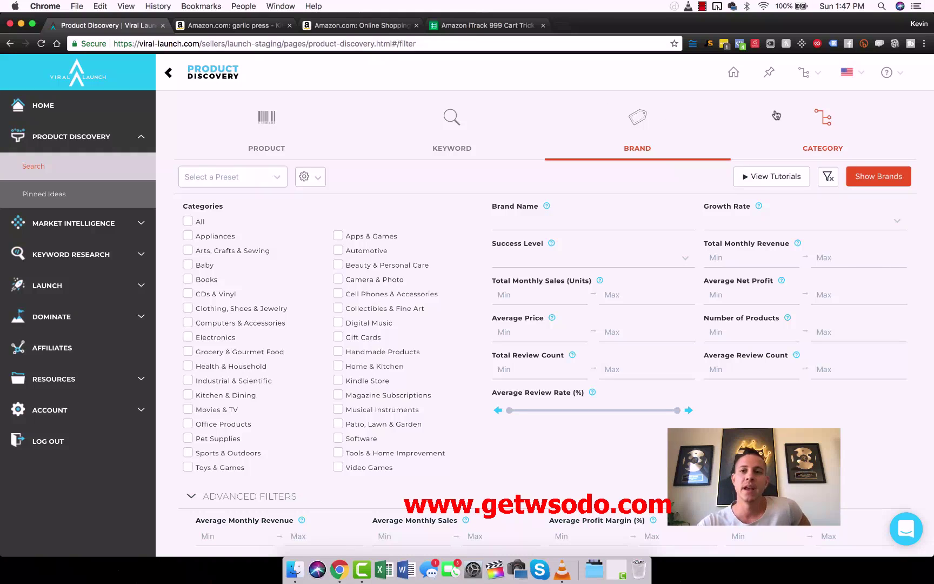
pyautogui.click(816, 116)
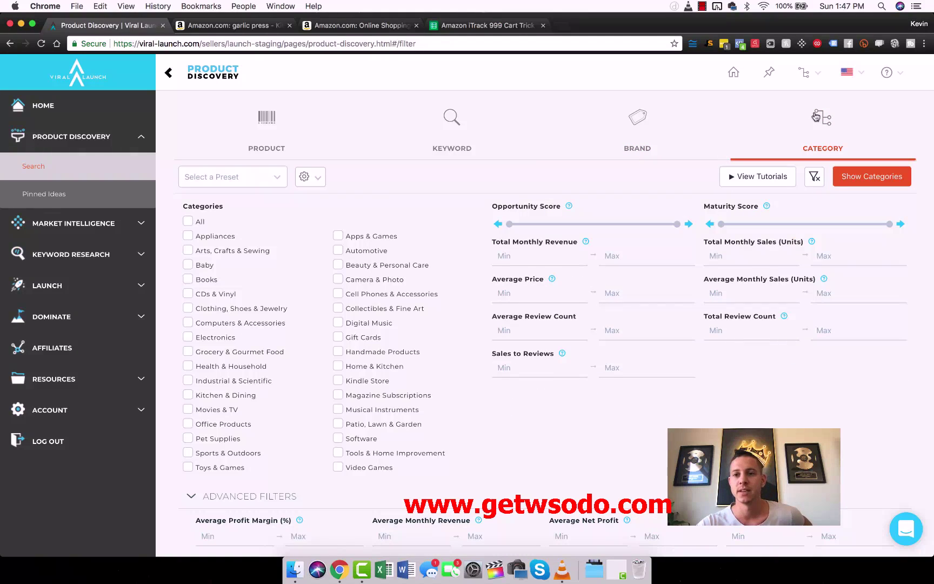
pyautogui.scroll(-10, 767, 102)
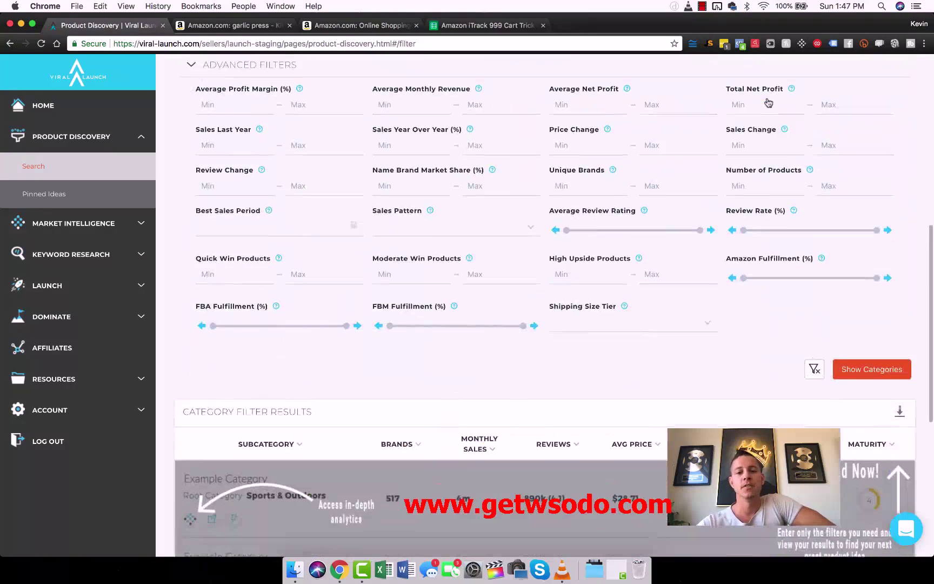
pyautogui.scroll(-2, 757, 102)
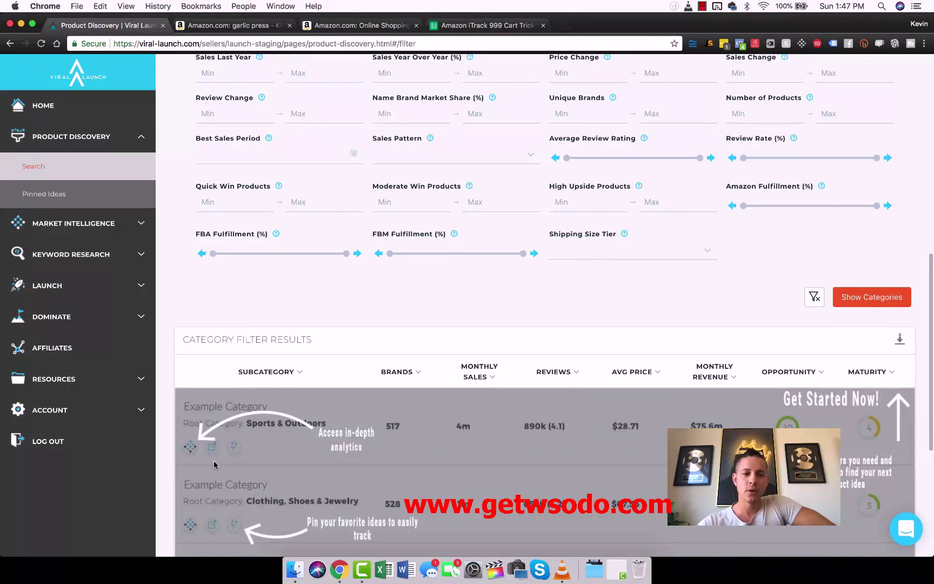
pyautogui.scroll(12, 765, 311)
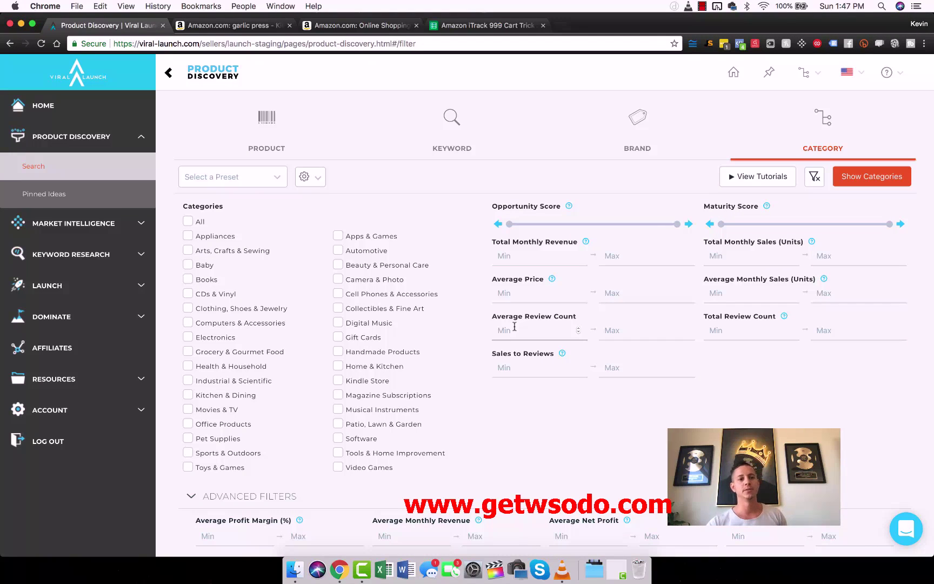
pyautogui.click(81, 223)
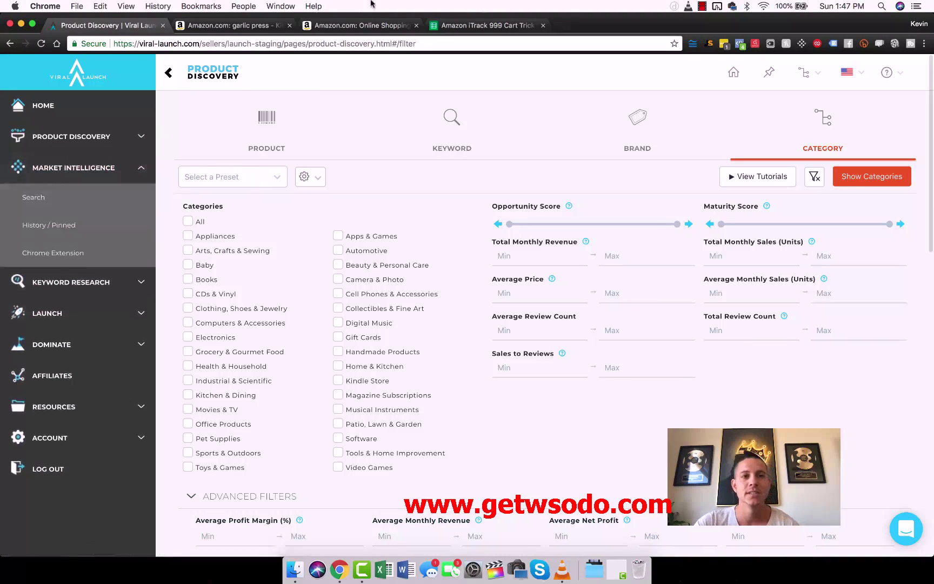
# Check the top-selling garlic press listings and their monthly revenue in Viral Launch, then close the overlay.
pyautogui.click(234, 26)
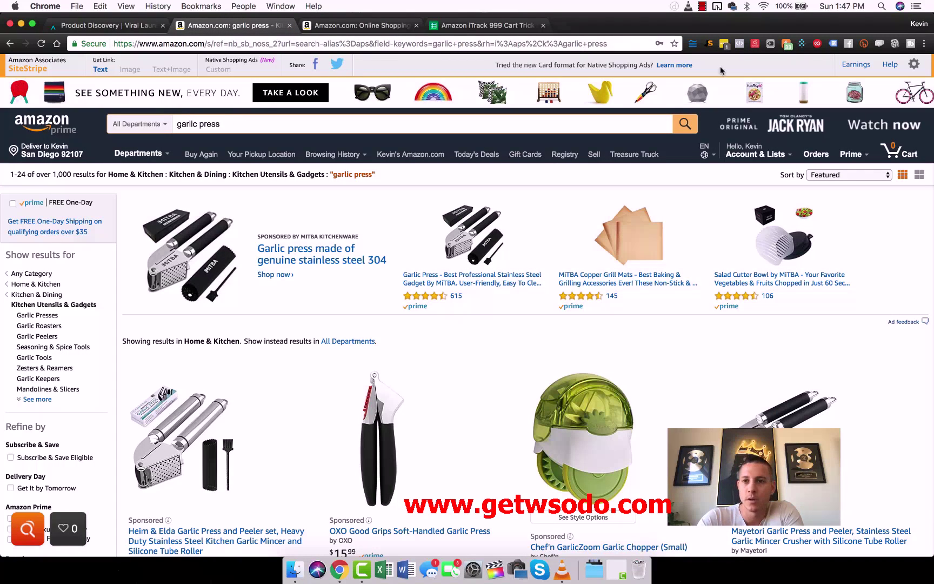
pyautogui.click(802, 44)
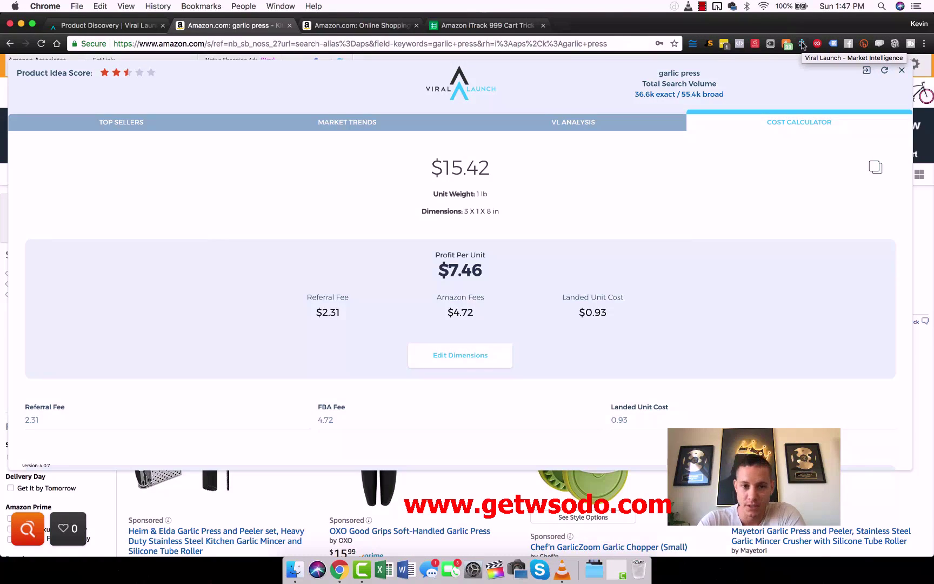
pyautogui.doubleClick(106, 122)
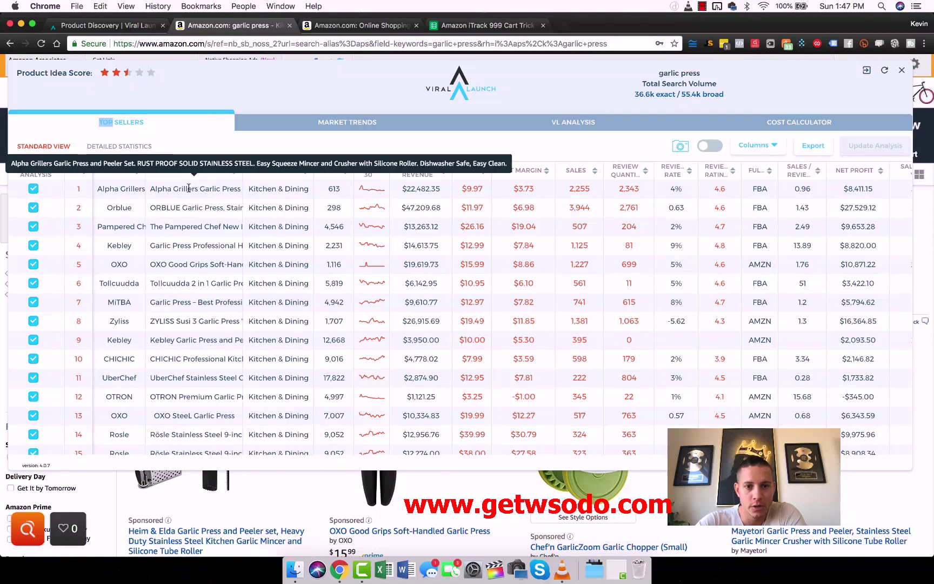
pyautogui.doubleClick(426, 188)
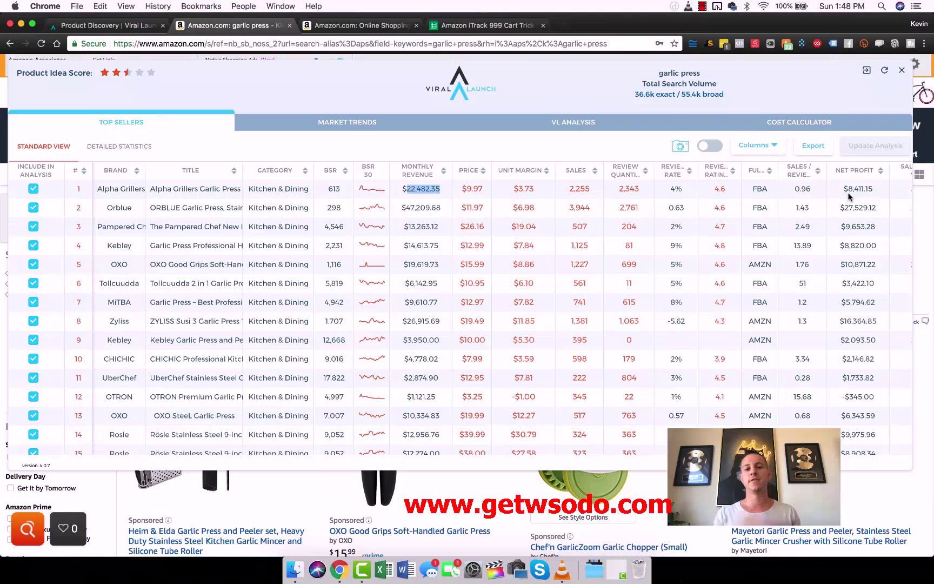
pyautogui.click(903, 72)
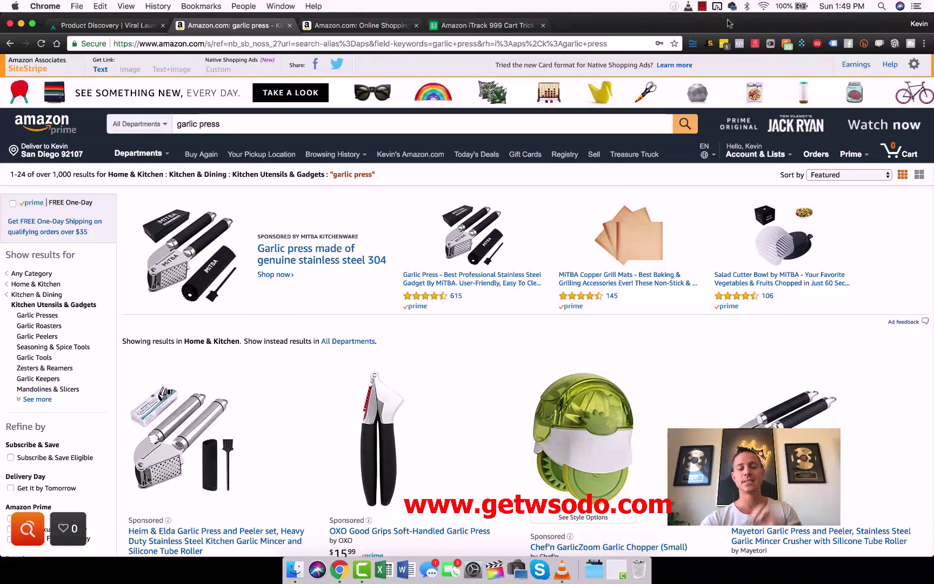
# Switch to the Amazon.com home page tab.
pyautogui.click(374, 25)
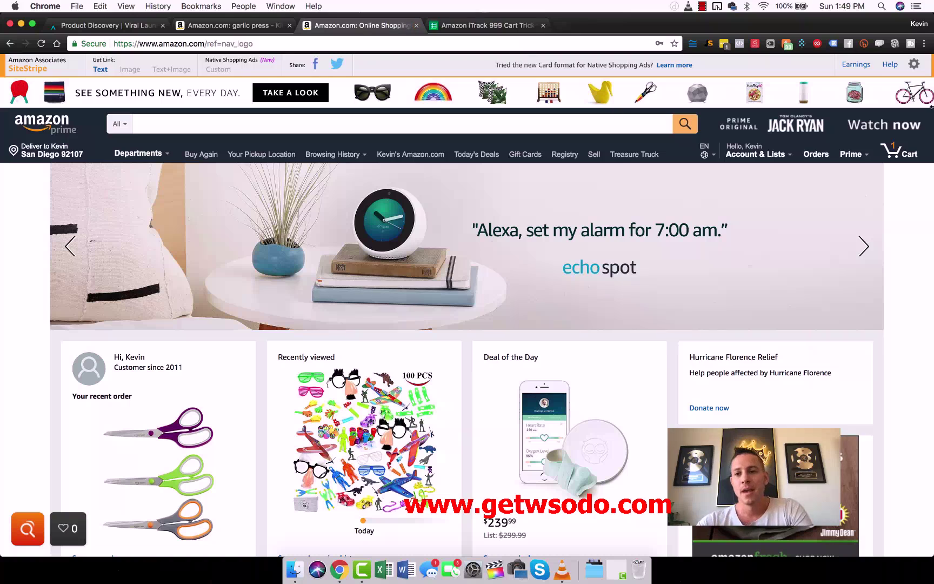
# Request 999 WinSpin prize wheels in the cart, which caps the quantity at 623.
pyautogui.click(895, 153)
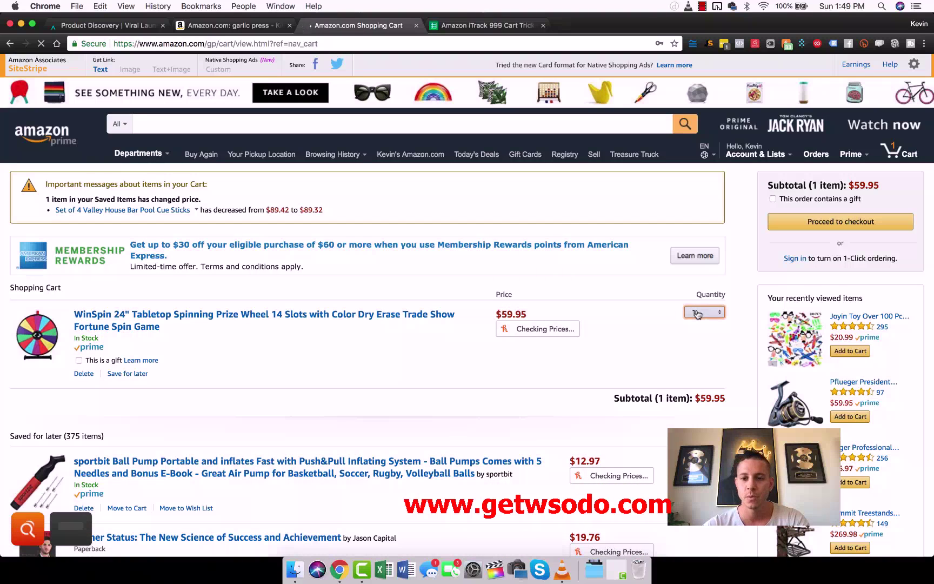
pyautogui.click(698, 313)
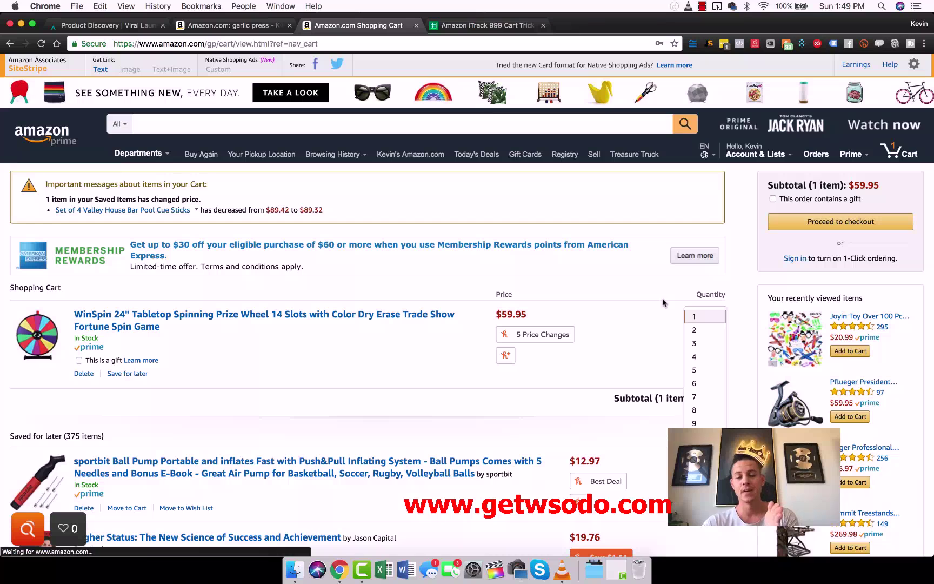
pyautogui.click(697, 436)
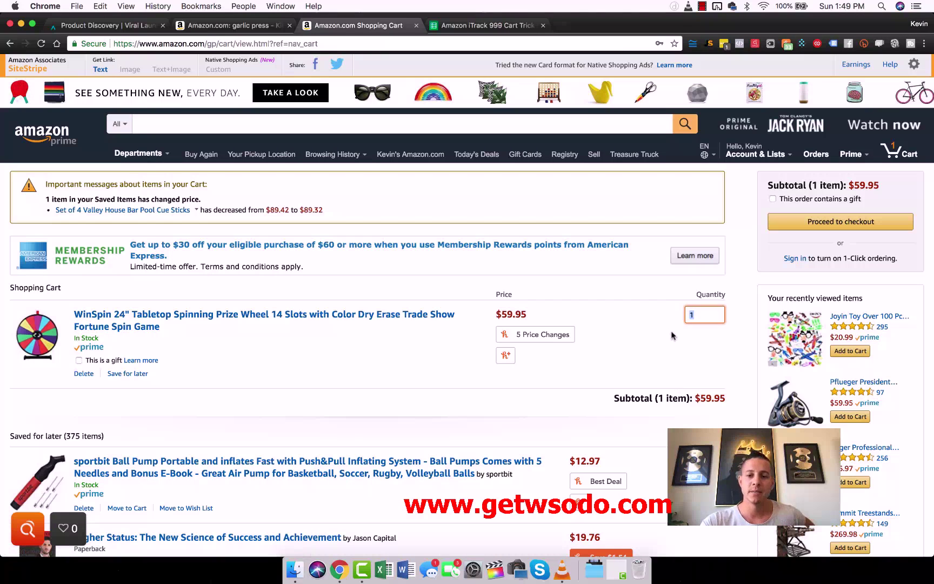
pyautogui.write('999')
pyautogui.press('Return')
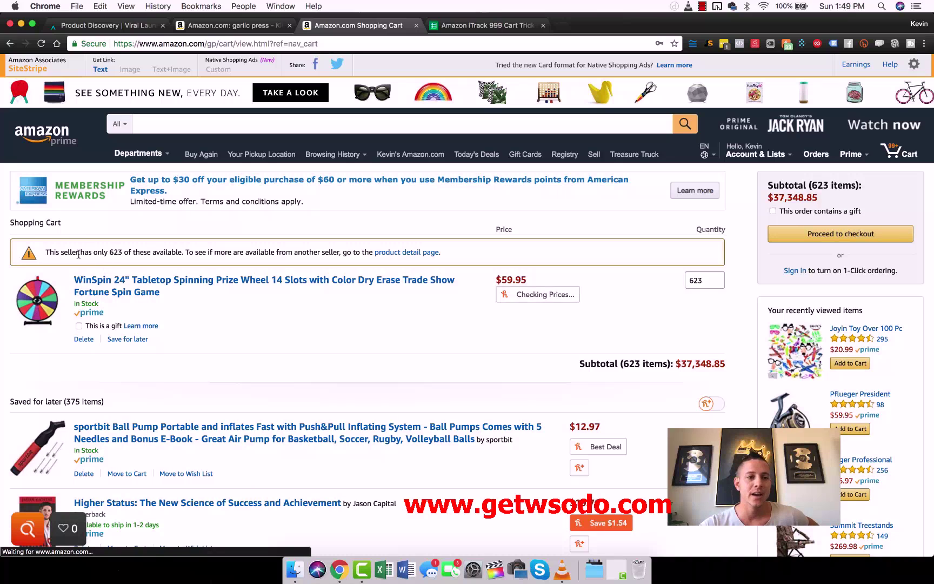
pyautogui.moveTo(46, 251); pyautogui.dragTo(180, 250)
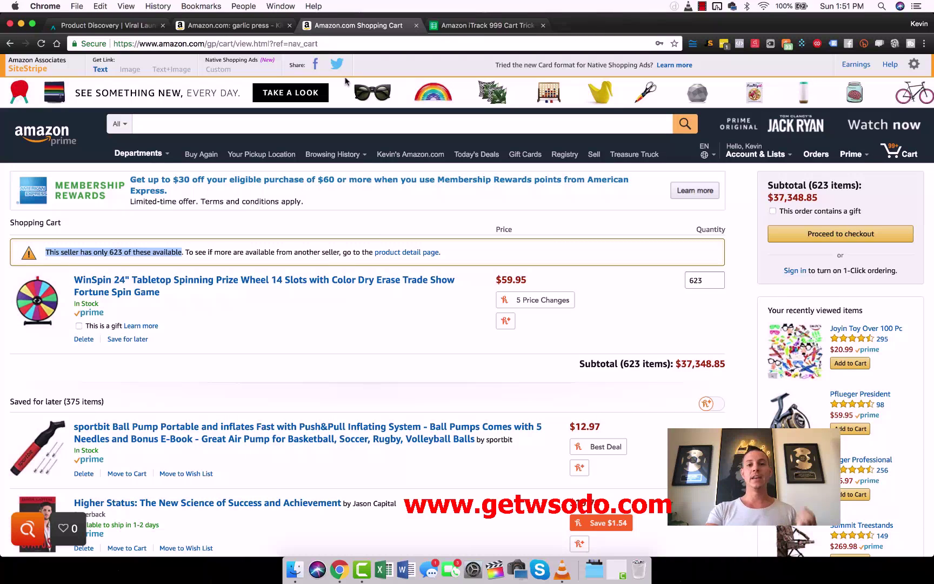
# Enter 623 in B2 and 600 in C2 of the Colored Wheel row.
pyautogui.click(459, 27)
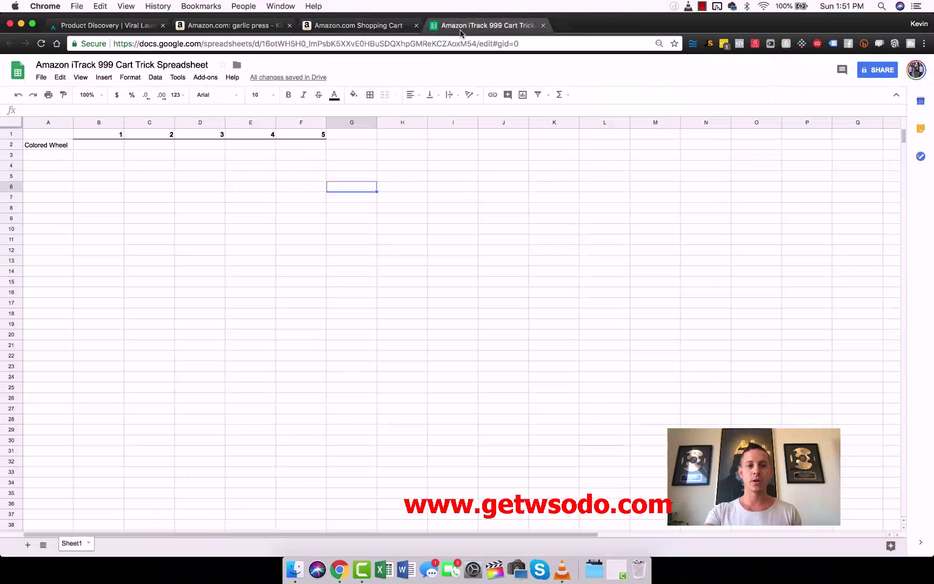
pyautogui.click(110, 146)
pyautogui.write('623')
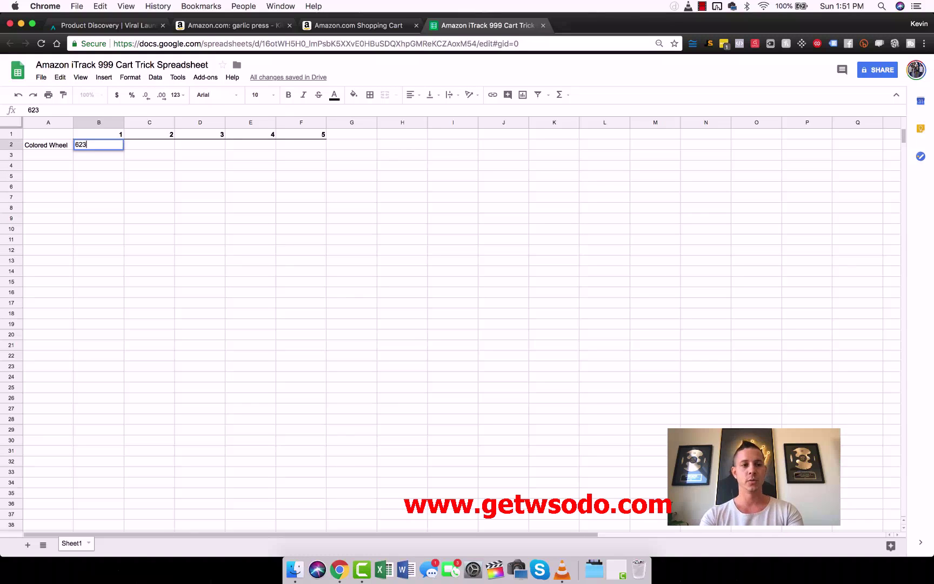
pyautogui.press('Tab')
pyautogui.write('600')
pyautogui.press('Tab')
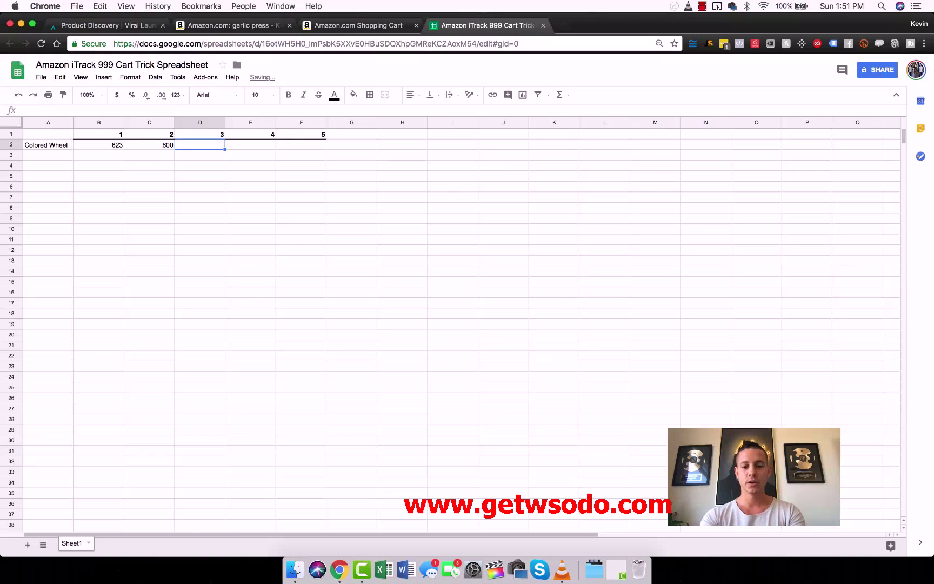
# Enter 550, 500 and 475 in D2:F2, then select B2:F2 to confirm the 2748 sum.
pyautogui.write('550')
pyautogui.press('Tab')
pyautogui.write('500')
pyautogui.press('Tab')
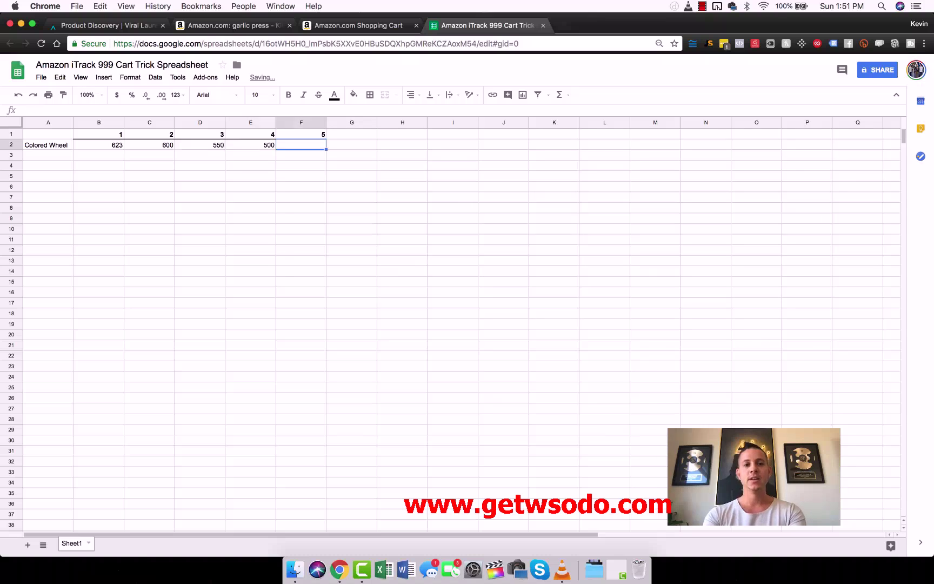
pyautogui.write('475')
pyautogui.click(97, 183)
pyautogui.click(111, 150)
pyautogui.keyDown('shift'); pyautogui.click(313, 146); pyautogui.keyUp('shift')
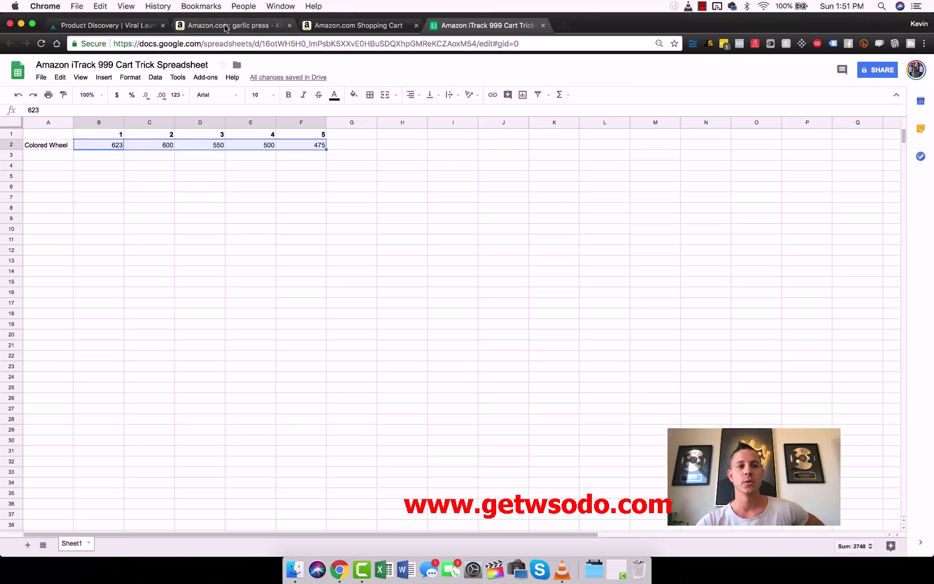
# Run Viral Launch on the Amazon garlic press results and show its Market Trends.
pyautogui.click(127, 27)
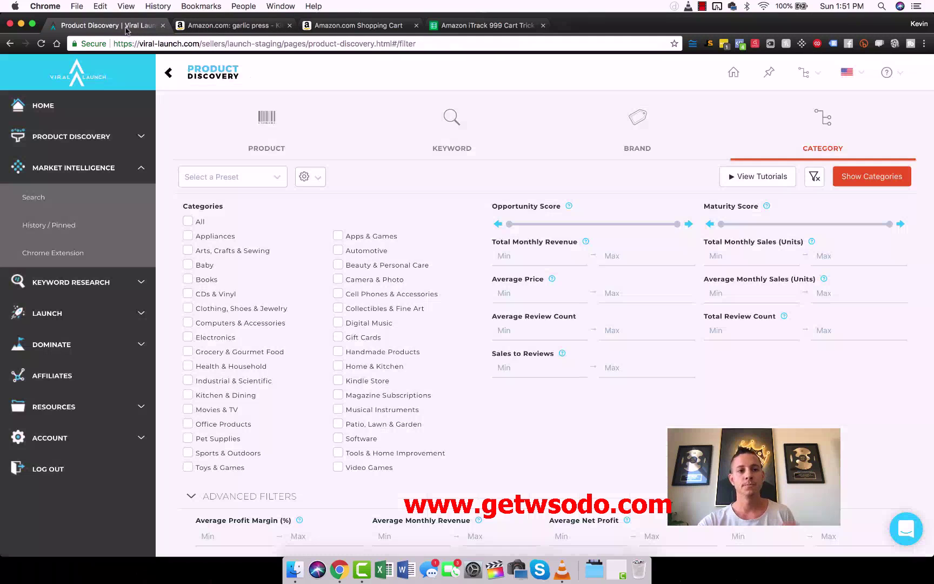
pyautogui.click(254, 27)
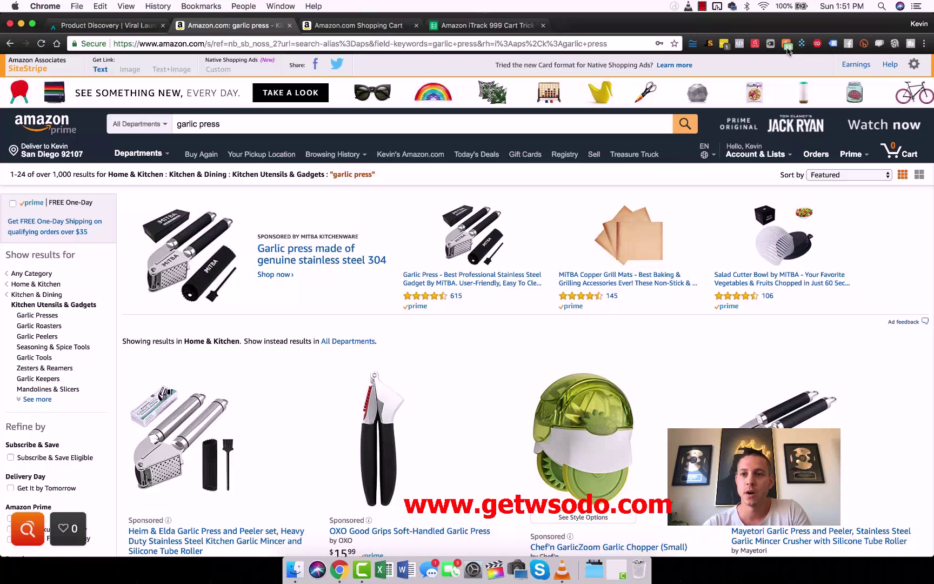
pyautogui.click(803, 46)
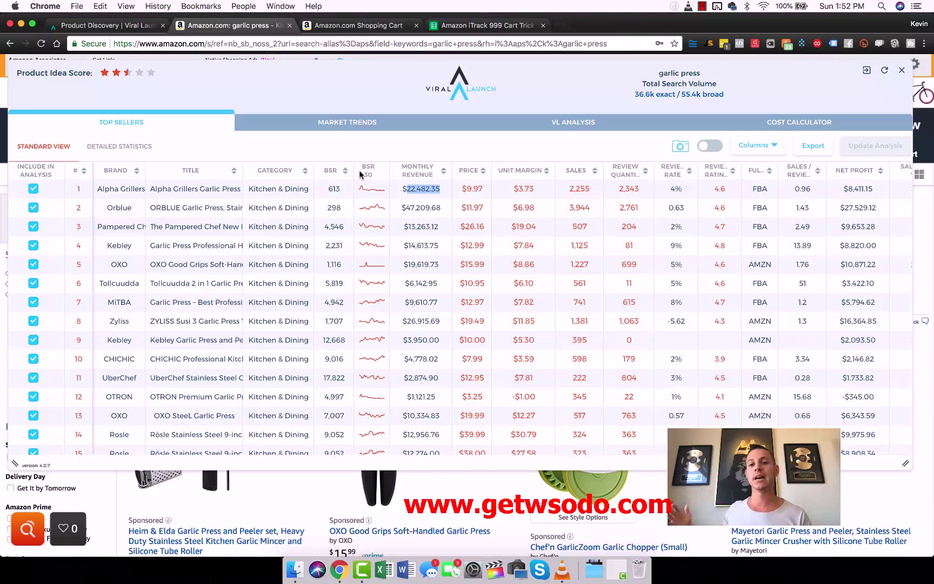
pyautogui.click(334, 124)
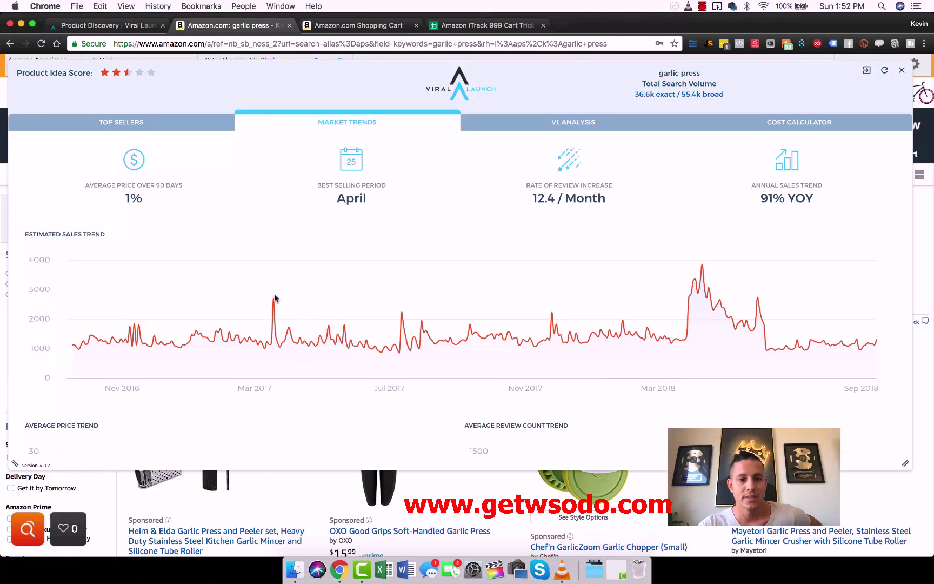
# Review the garlic press price and review-count charts, then close the Viral Launch overlay.
pyautogui.moveTo(273, 301)
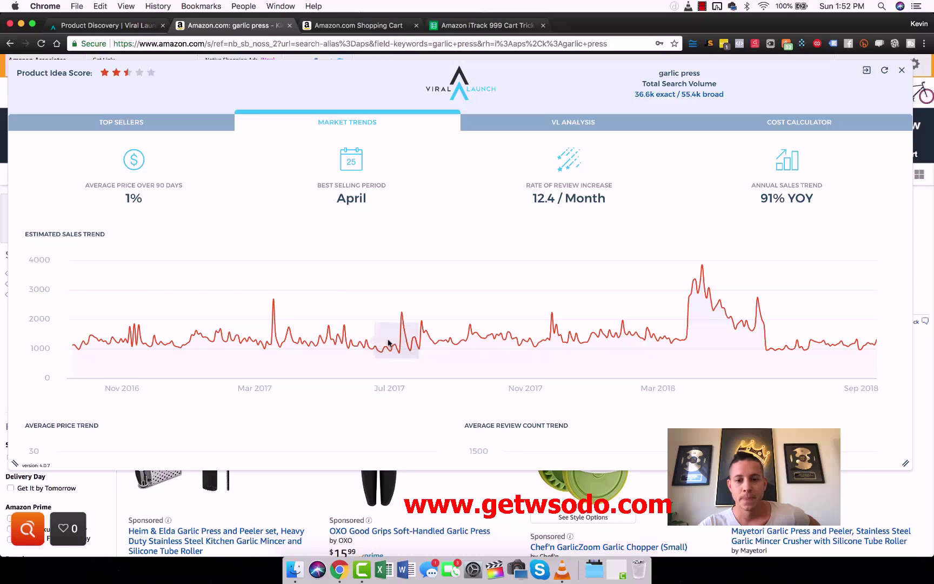
pyautogui.scroll(-5, 440, 331)
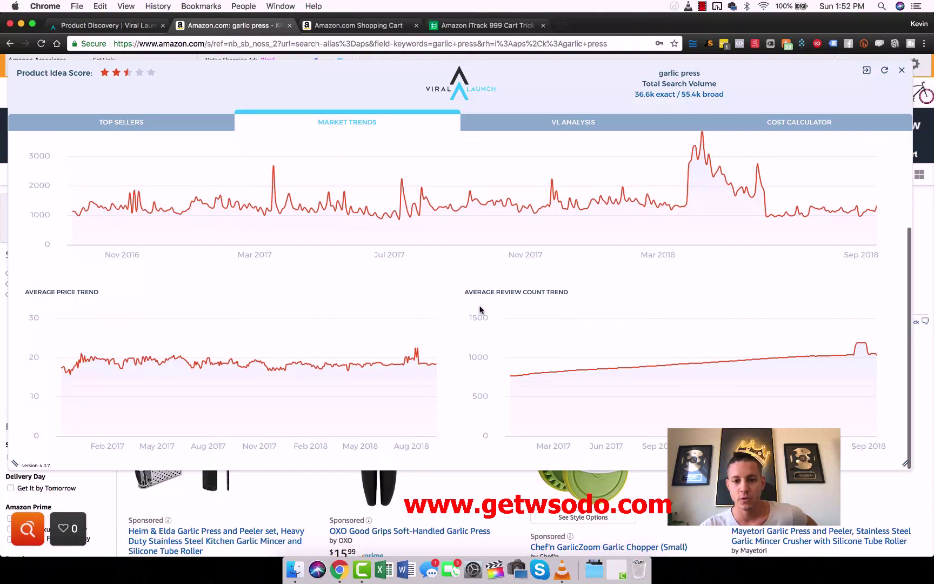
pyautogui.scroll(5, 480, 308)
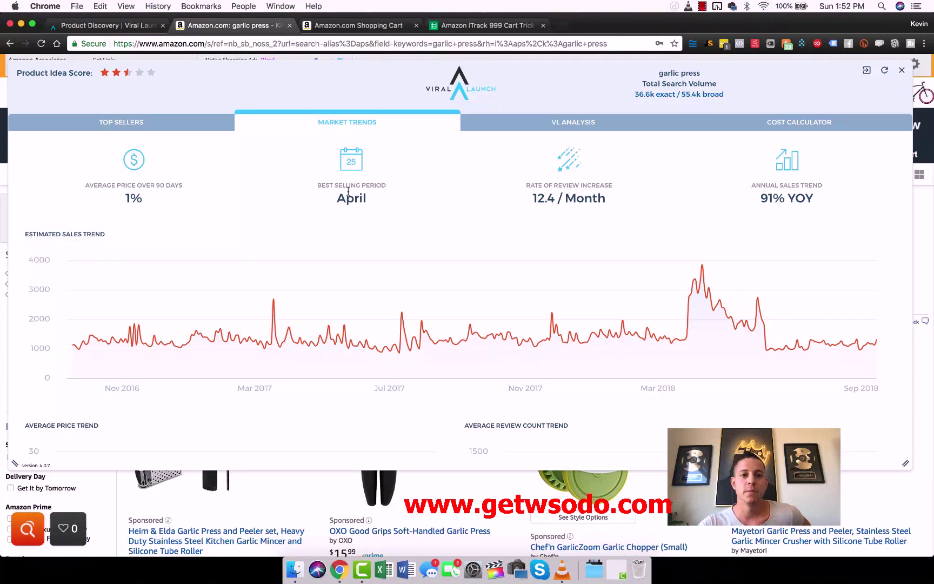
pyautogui.click(902, 71)
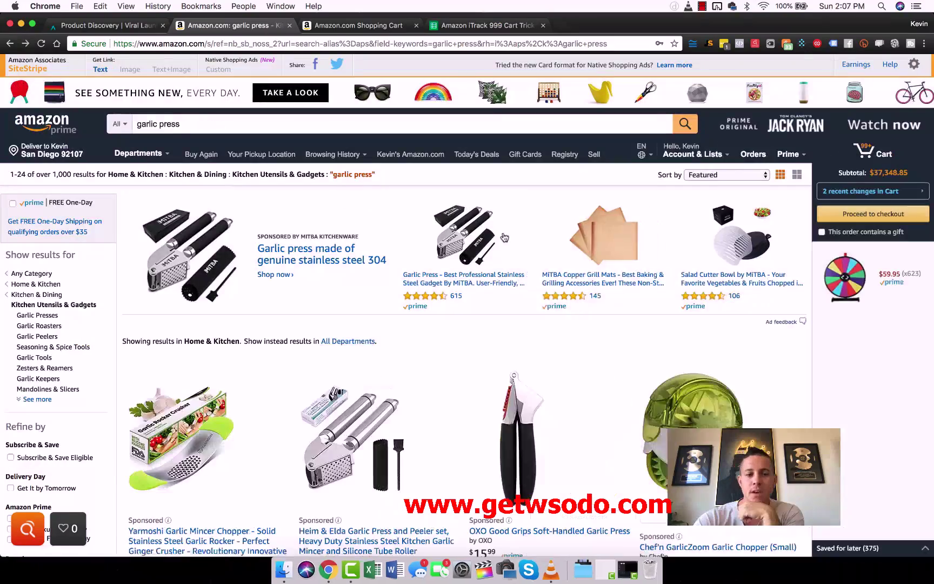
pyautogui.scroll(-10, 504, 238)
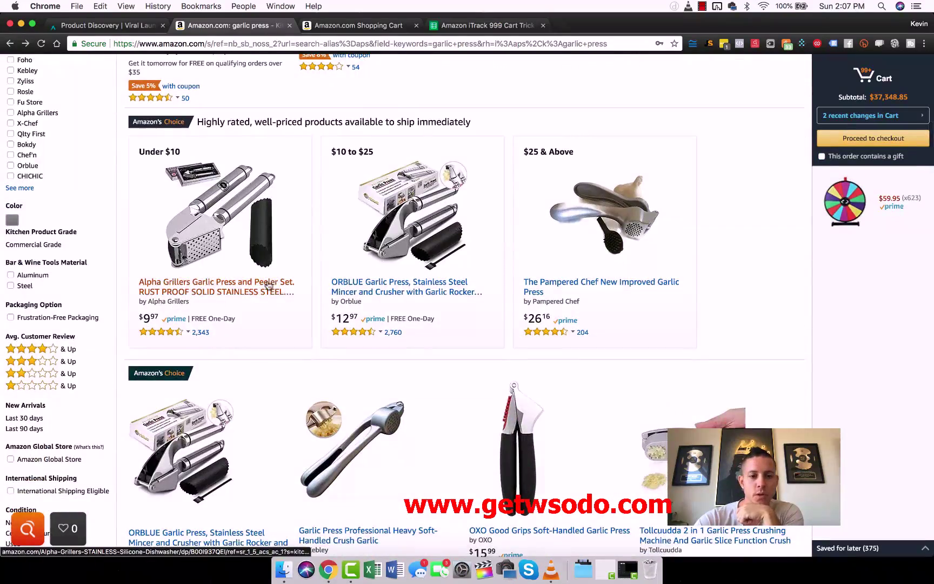
# Analyze the ORBLUE Garlic Press listing in Viral Launch (3,944 sales), then launch Calculator.
pyautogui.click(366, 288)
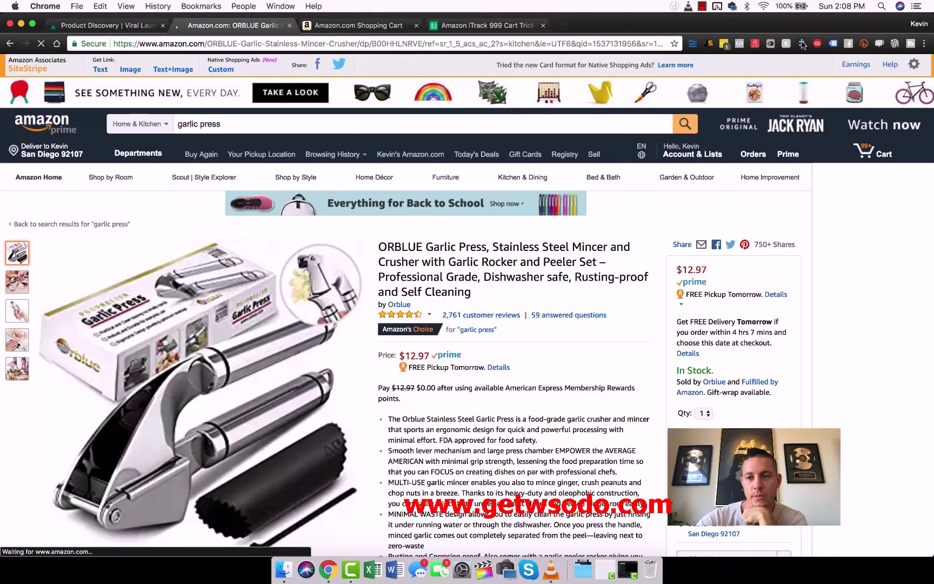
pyautogui.click(803, 44)
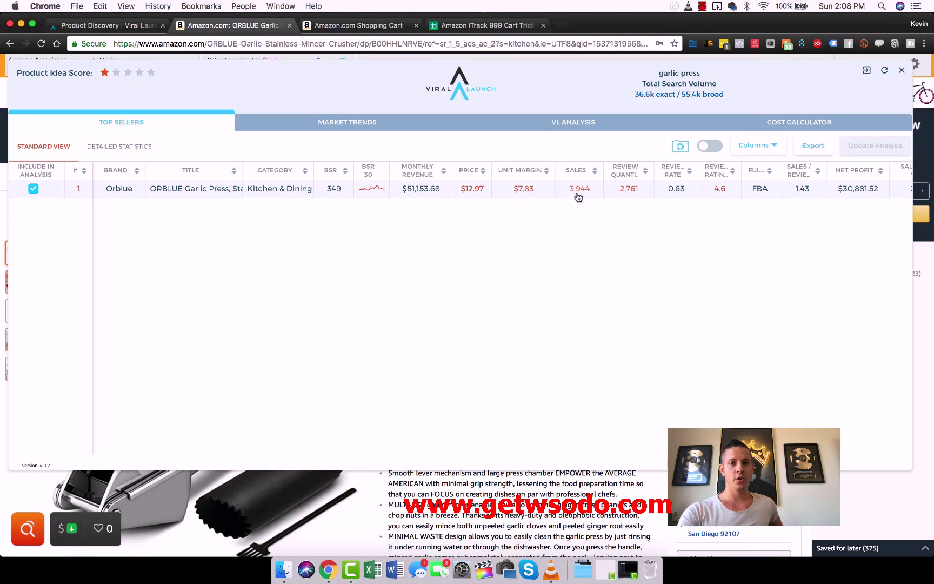
pyautogui.click(881, 6)
pyautogui.write('calc')
pyautogui.press('Return')
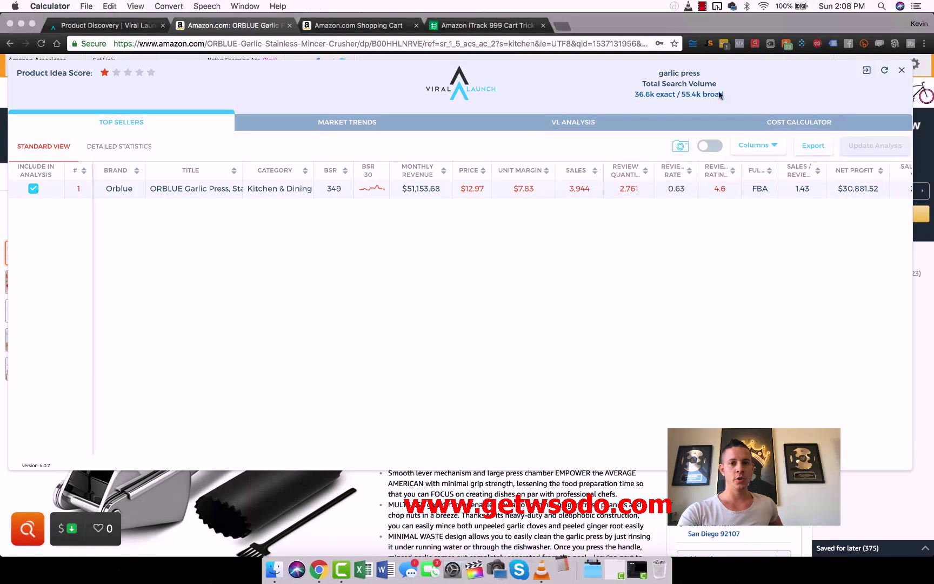
# Compute 3944 ÷ 30 in Calculator for roughly 131.47 daily sales, then close it.
pyautogui.click(854, 276)
pyautogui.click(862, 227)
pyautogui.click(799, 250)
pyautogui.click(798, 249)
pyautogui.click(896, 198)
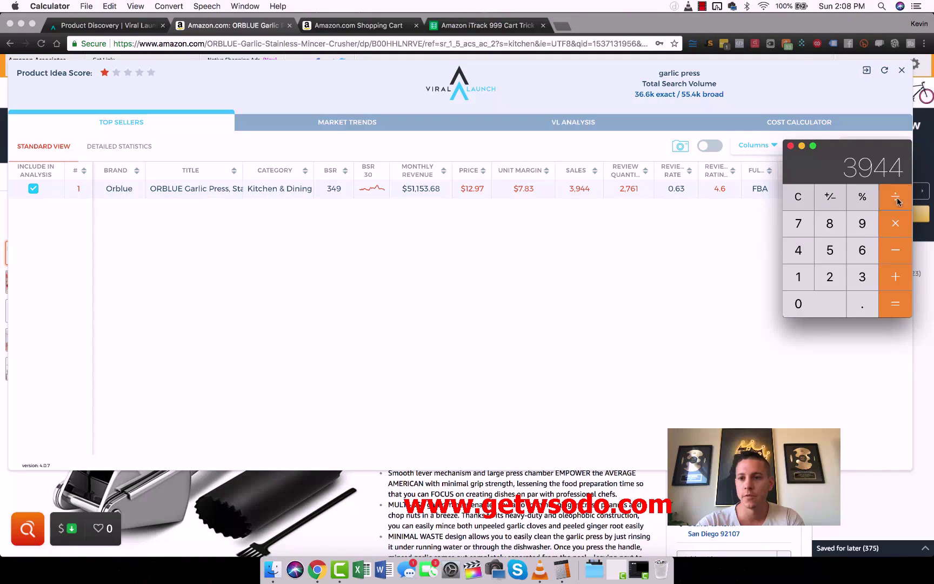
pyautogui.click(862, 275)
pyautogui.click(814, 304)
pyautogui.click(891, 301)
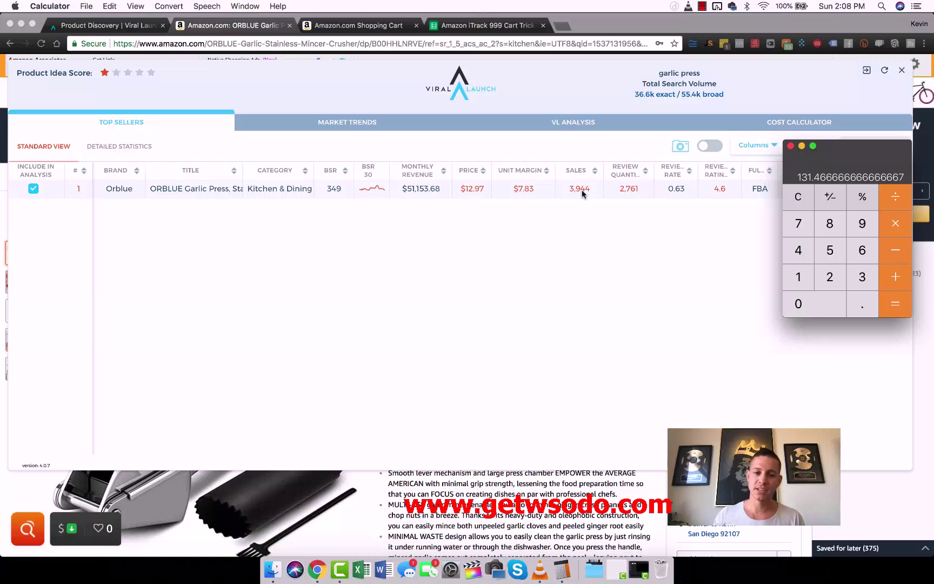
pyautogui.click(790, 146)
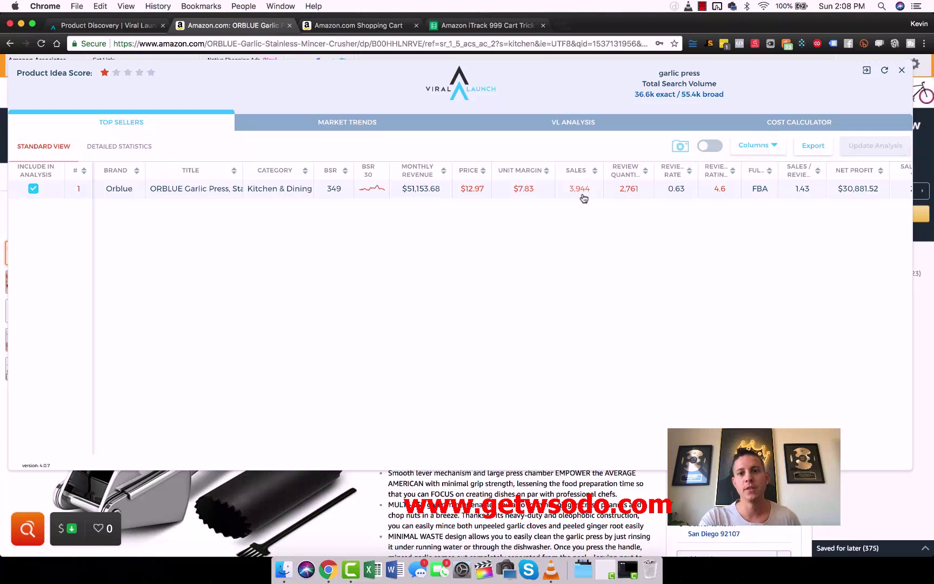
pyautogui.click(372, 189)
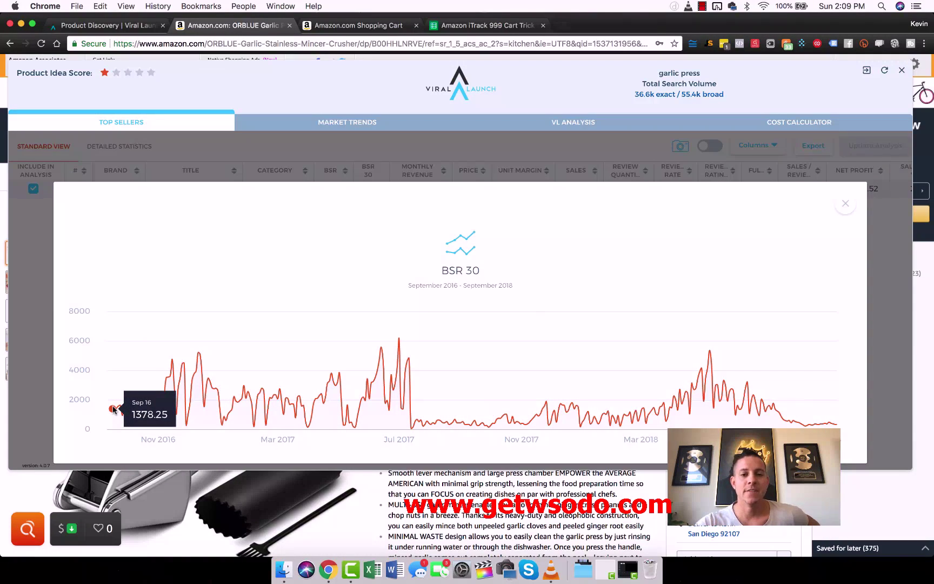
pyautogui.doubleClick(451, 271)
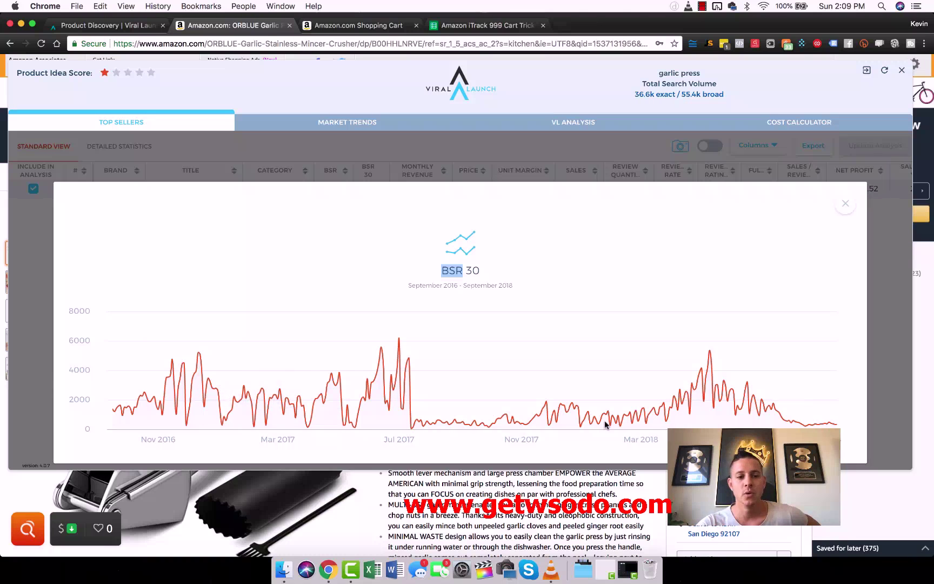
pyautogui.moveTo(817, 424)
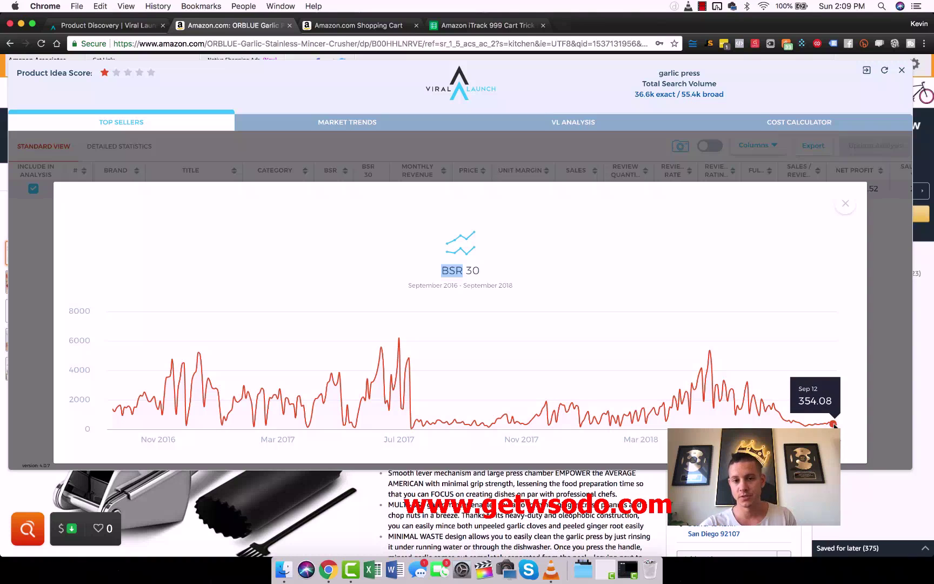
pyautogui.click(846, 205)
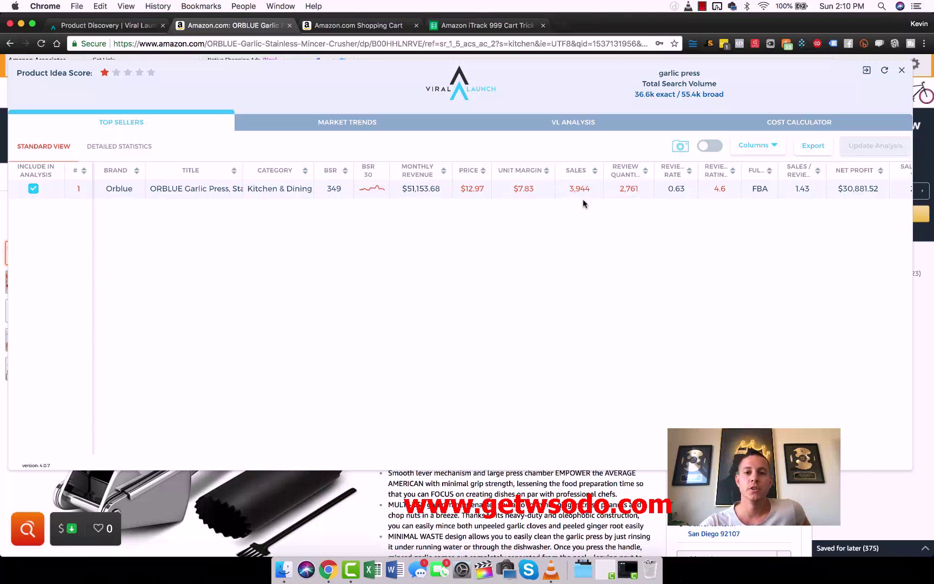